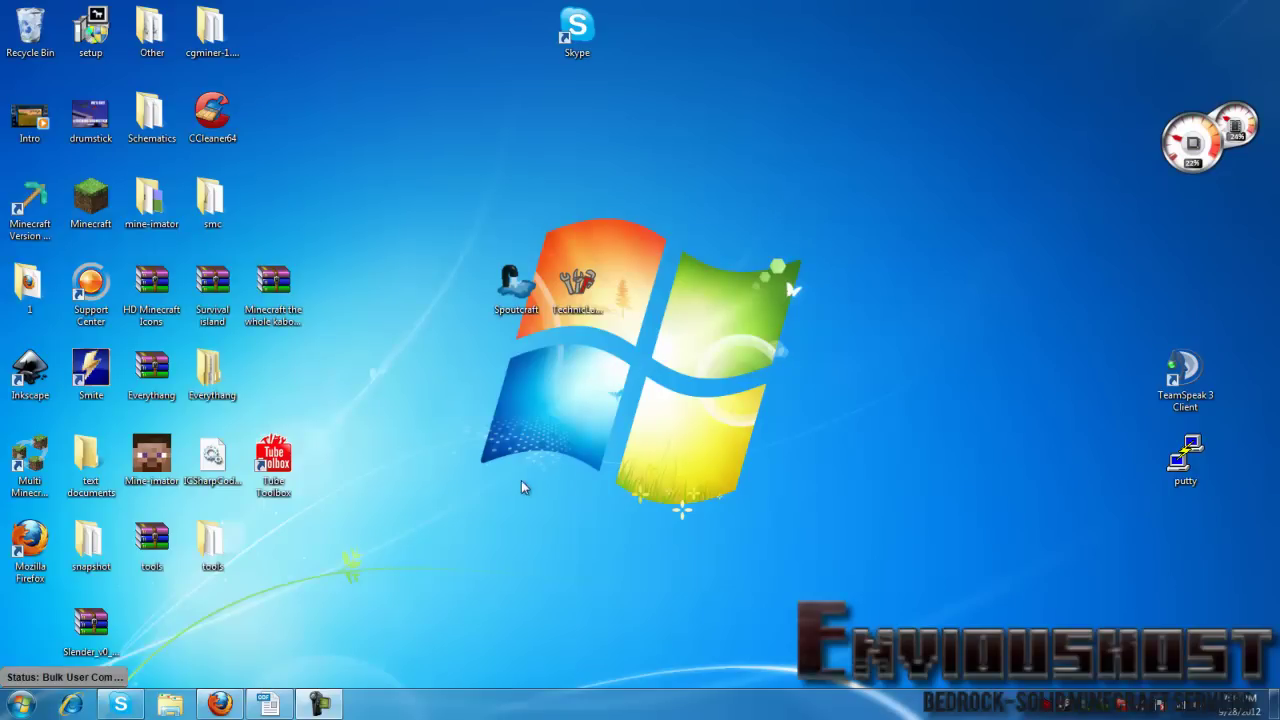
Switch to Firefox and, from filezilla-project.org, download and save the recommended Windows installer of the FileZilla Client.
left_click(219, 704)
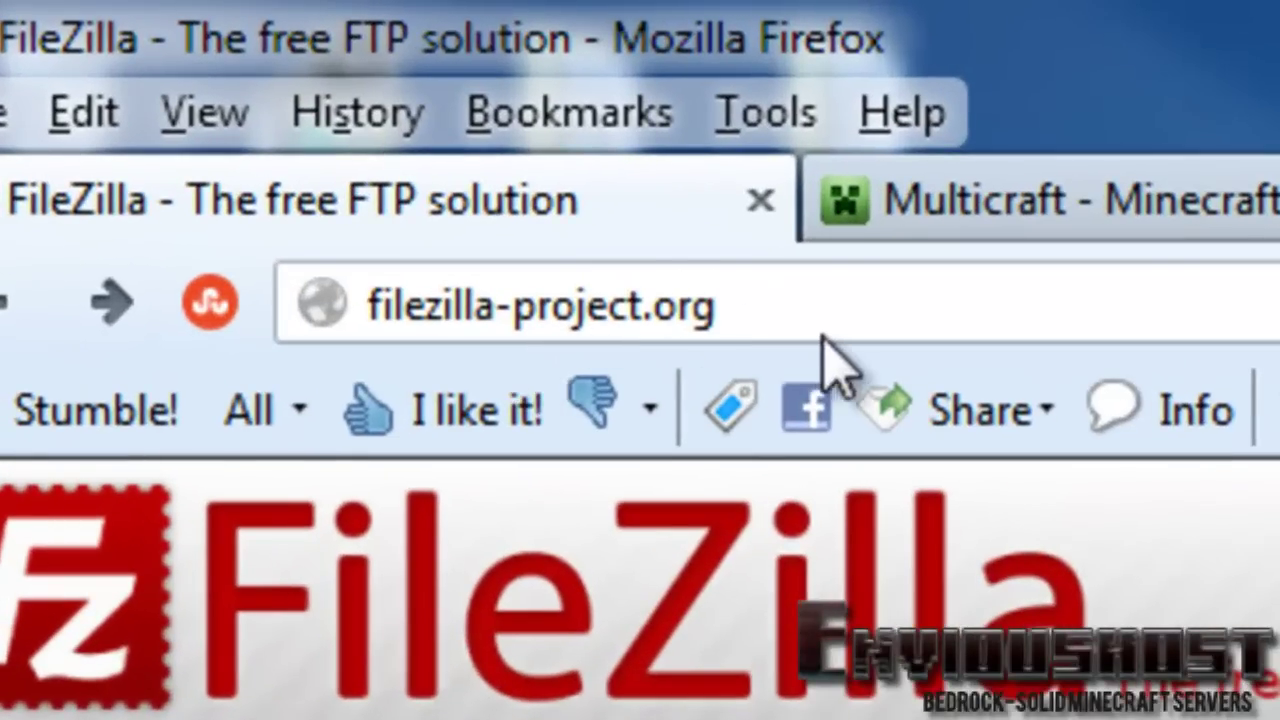
left_click(783, 315)
left_click(776, 312)
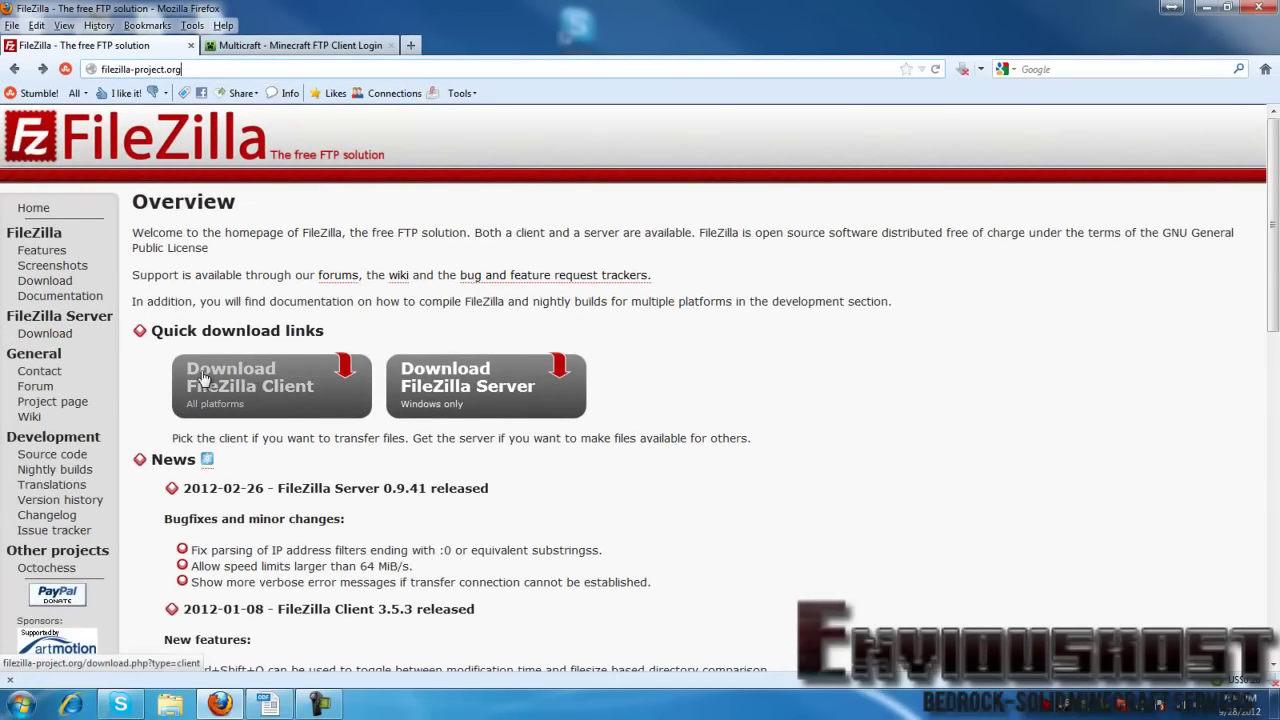
left_click(250, 383)
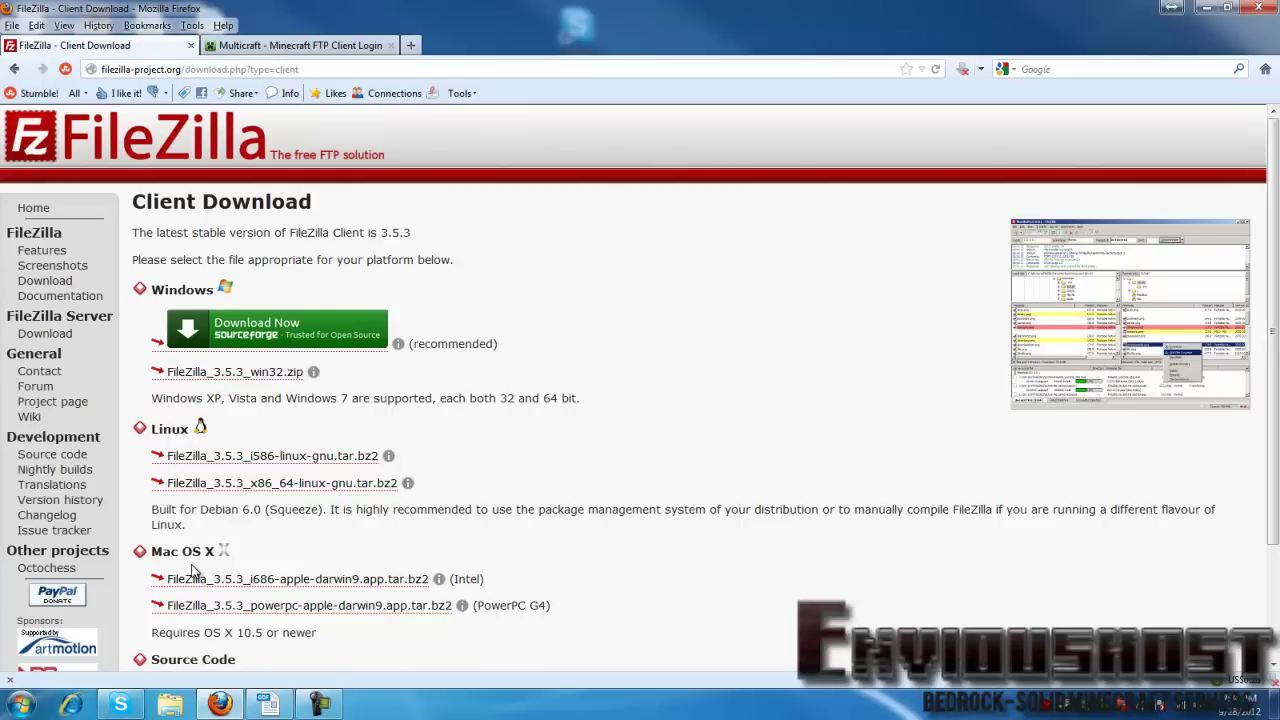
left_click(253, 334)
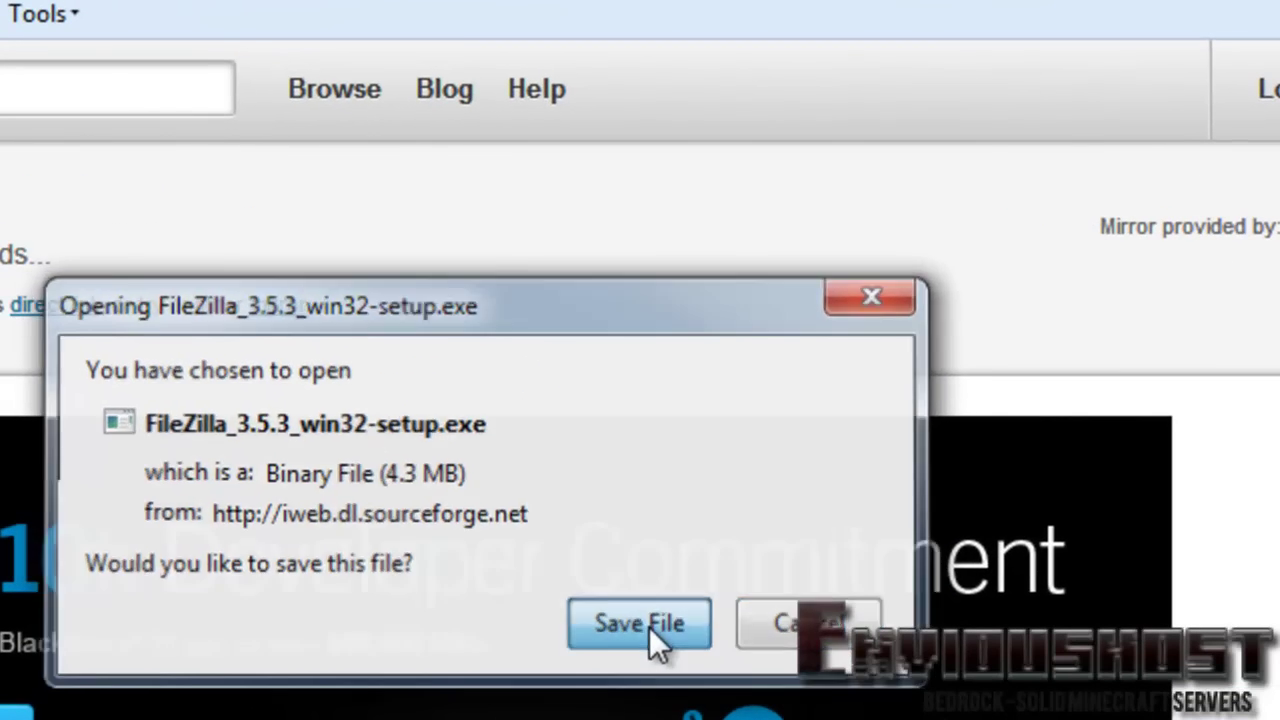
left_click(697, 370)
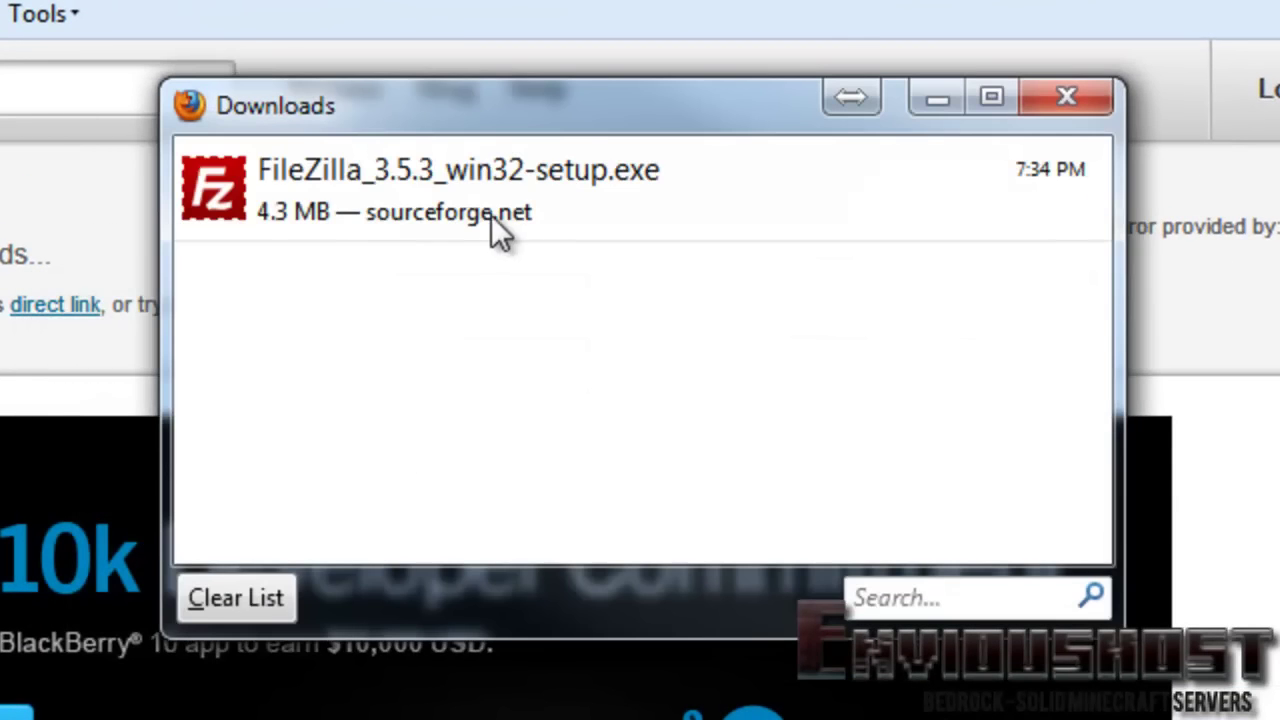
Locate the downloaded FileZilla_3.5.3_win32-setup.exe in its containing folder and run it.
double_click(573, 205)
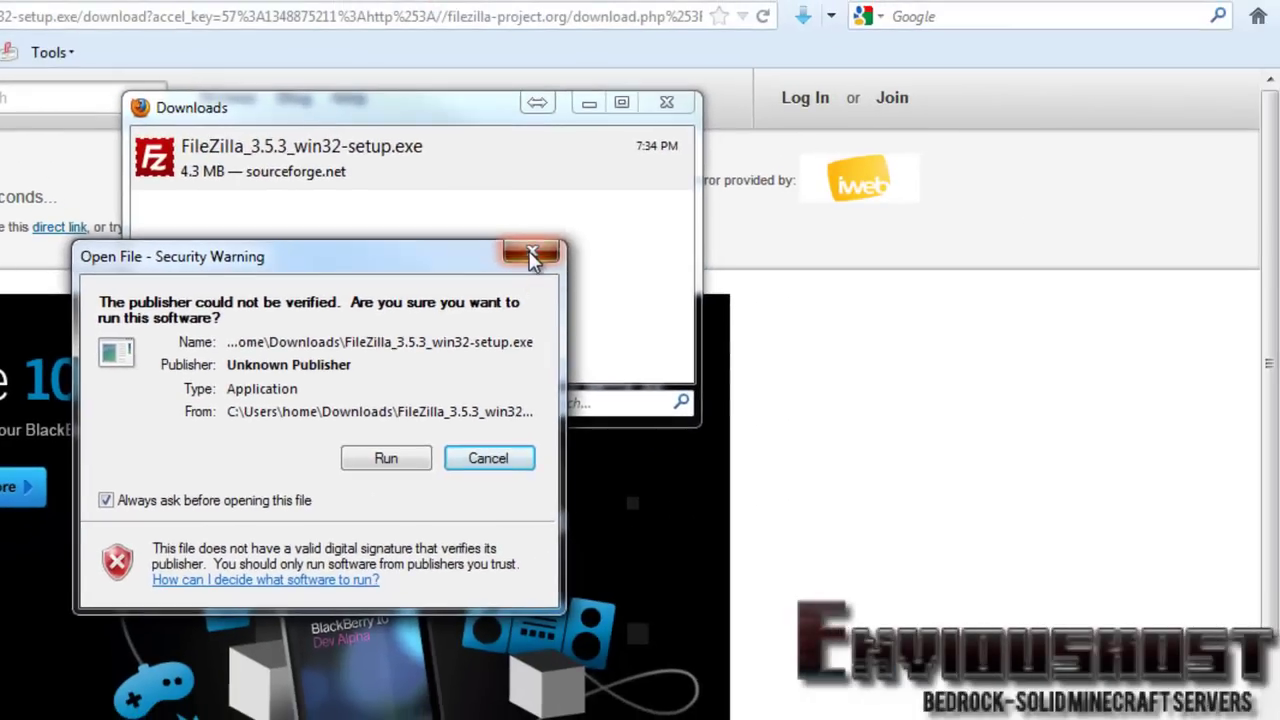
left_click(994, 124)
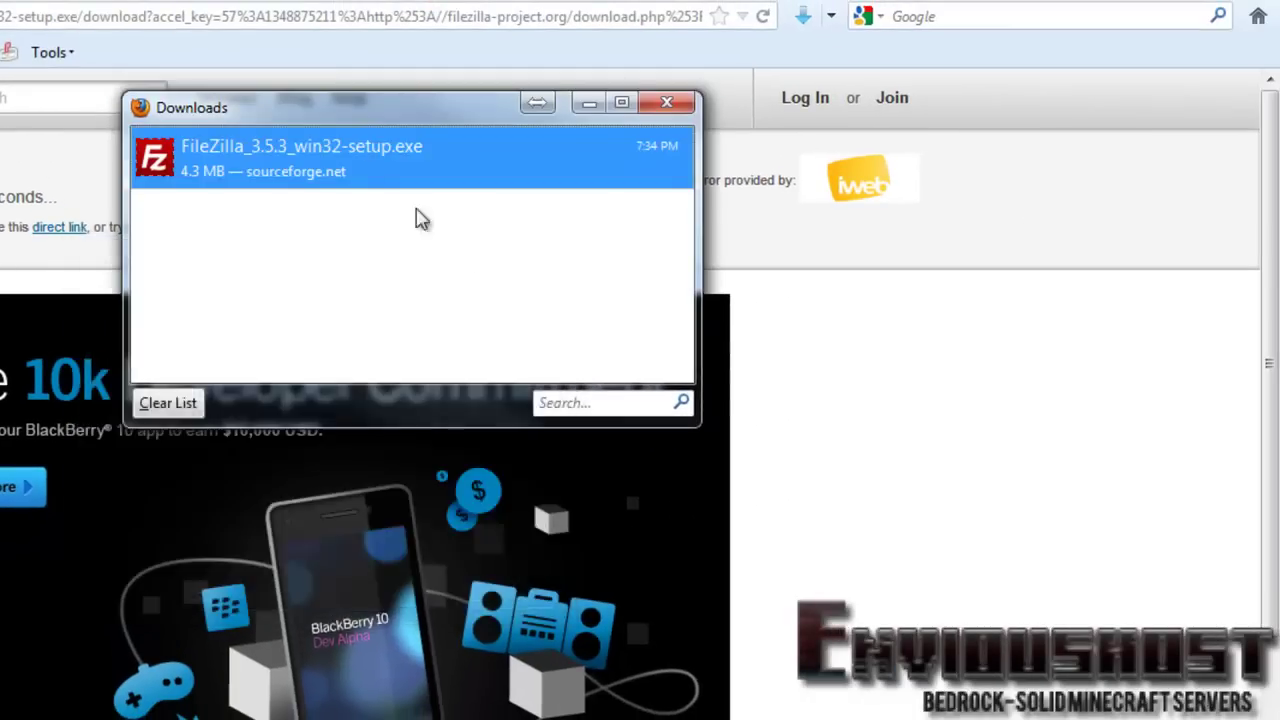
right_click(345, 169)
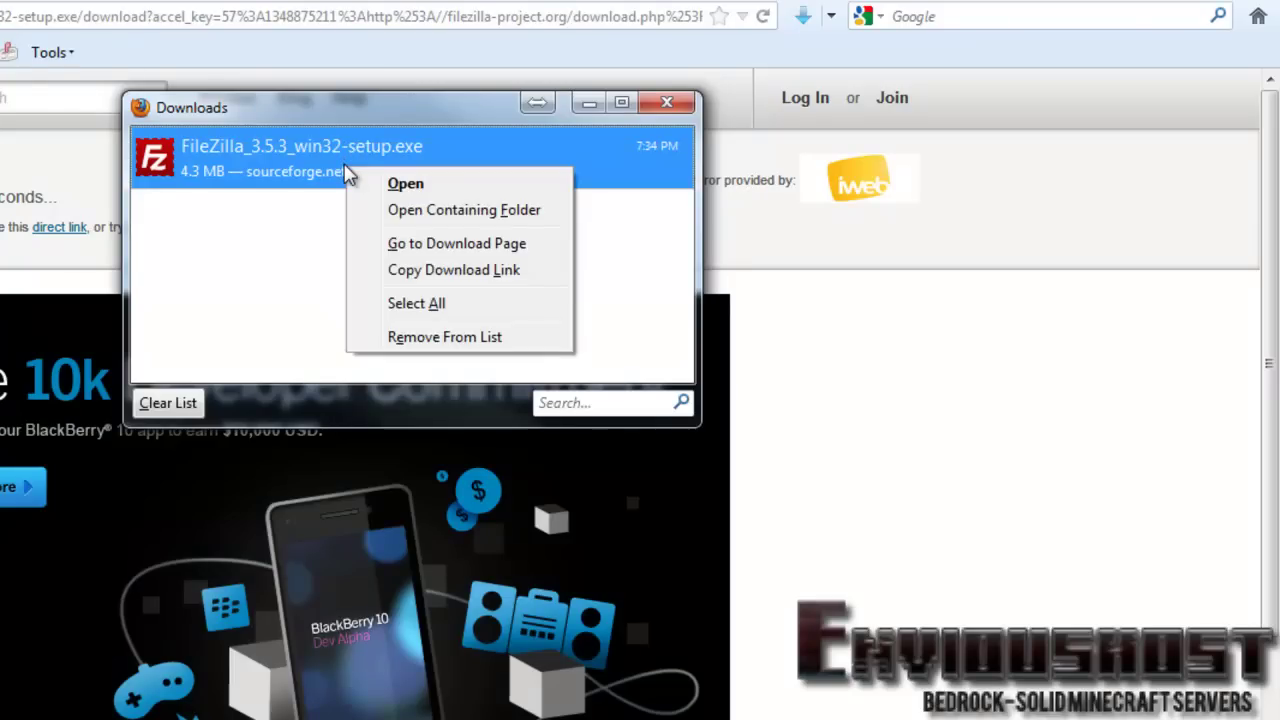
left_click(507, 212)
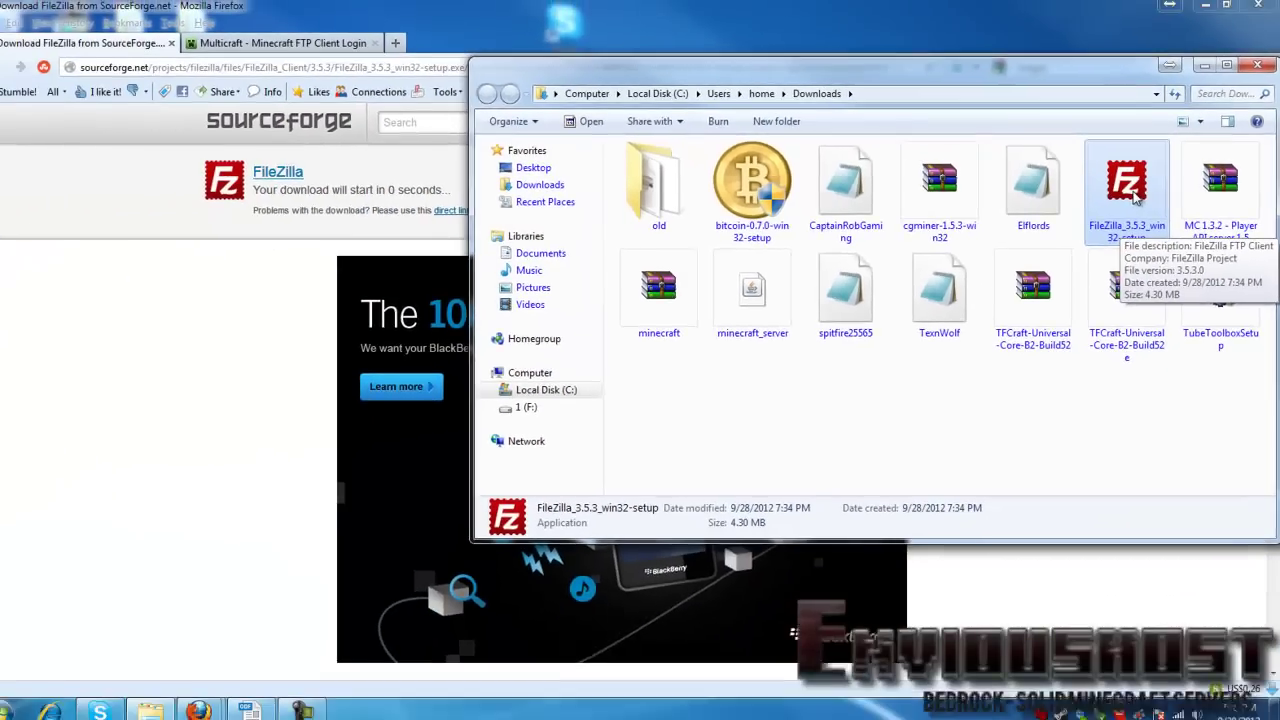
double_click(1072, 178)
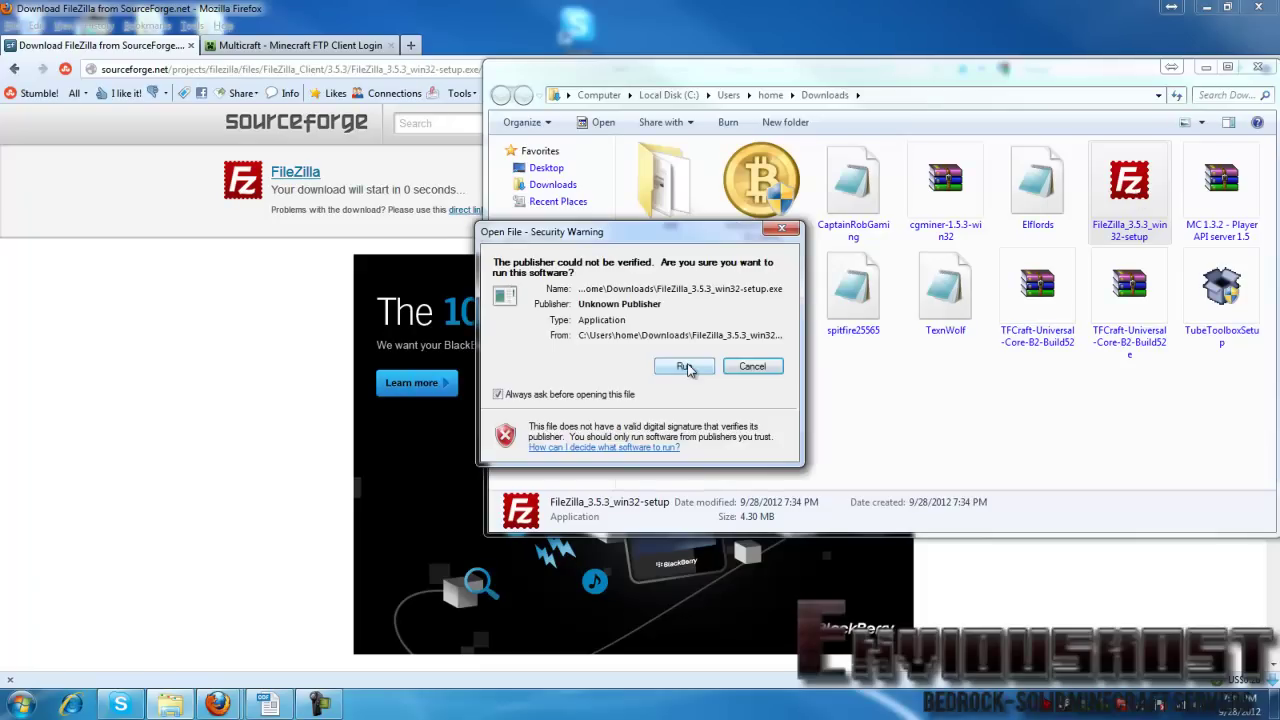
left_click(687, 367)
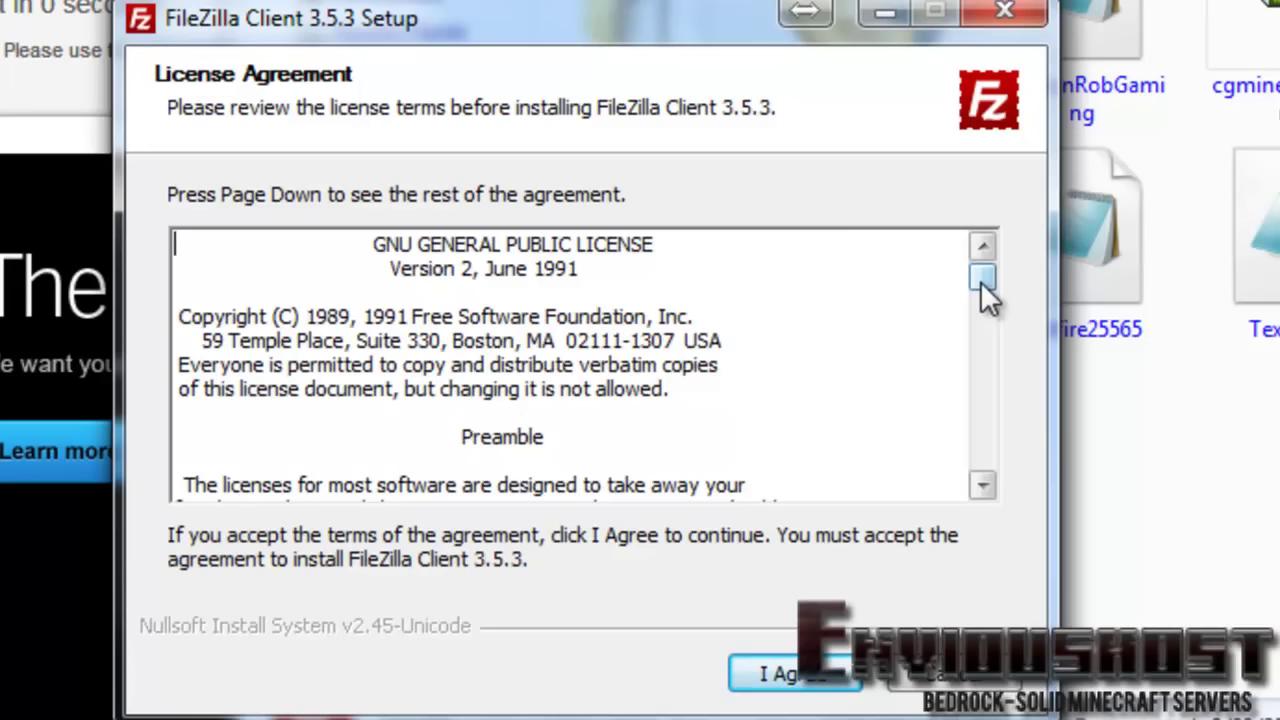
Accept the FileZilla license agreement and choose installation for anyone who uses this computer.
left_click_drag(980, 281, 971, 214)
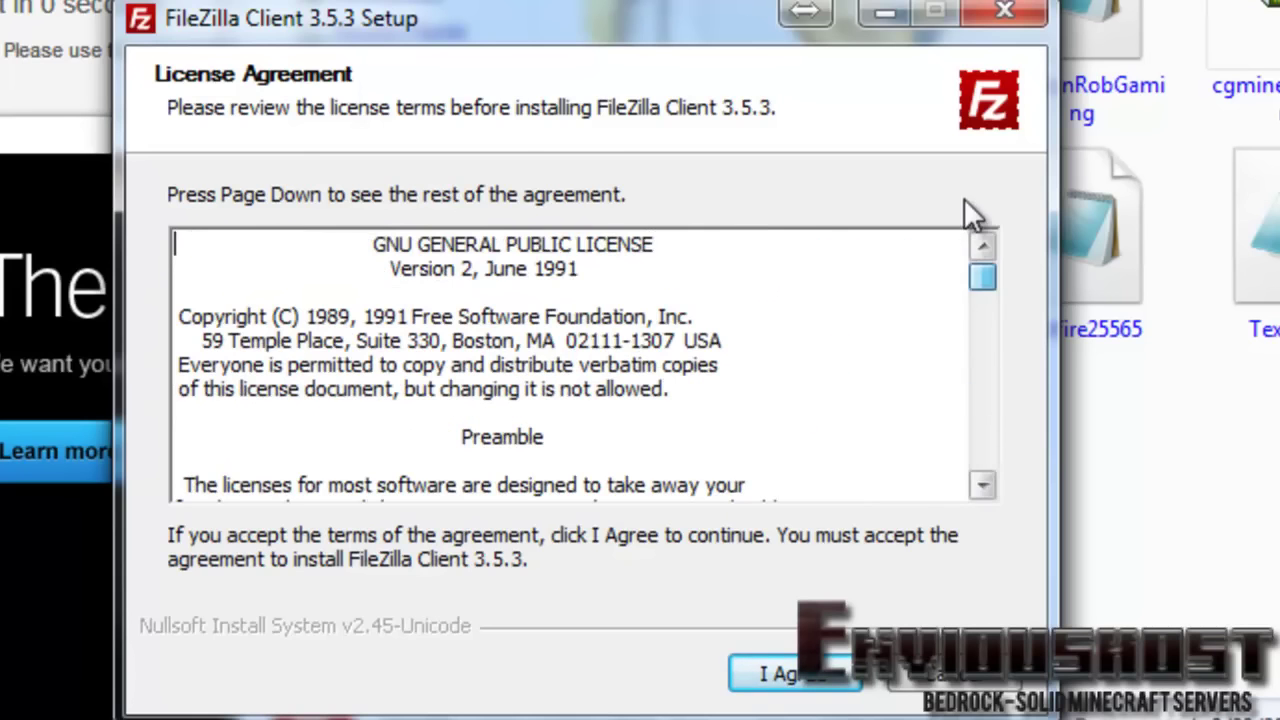
left_click(790, 674)
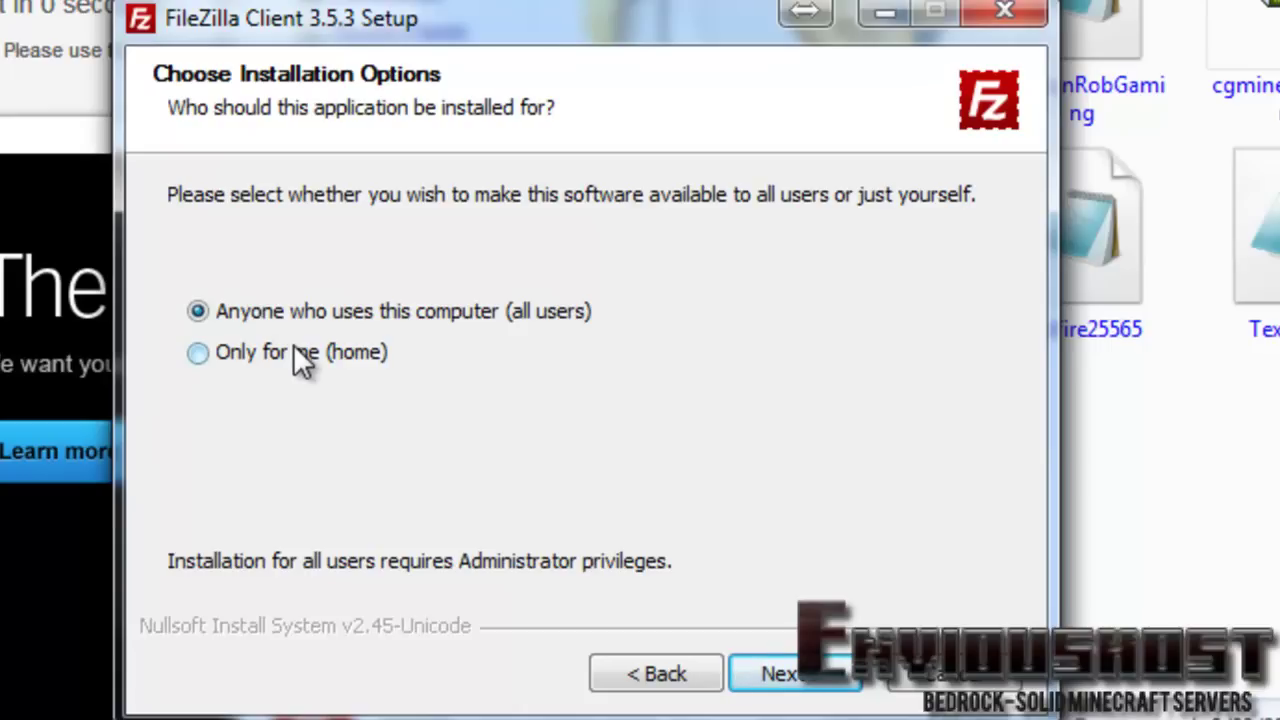
left_click(810, 675)
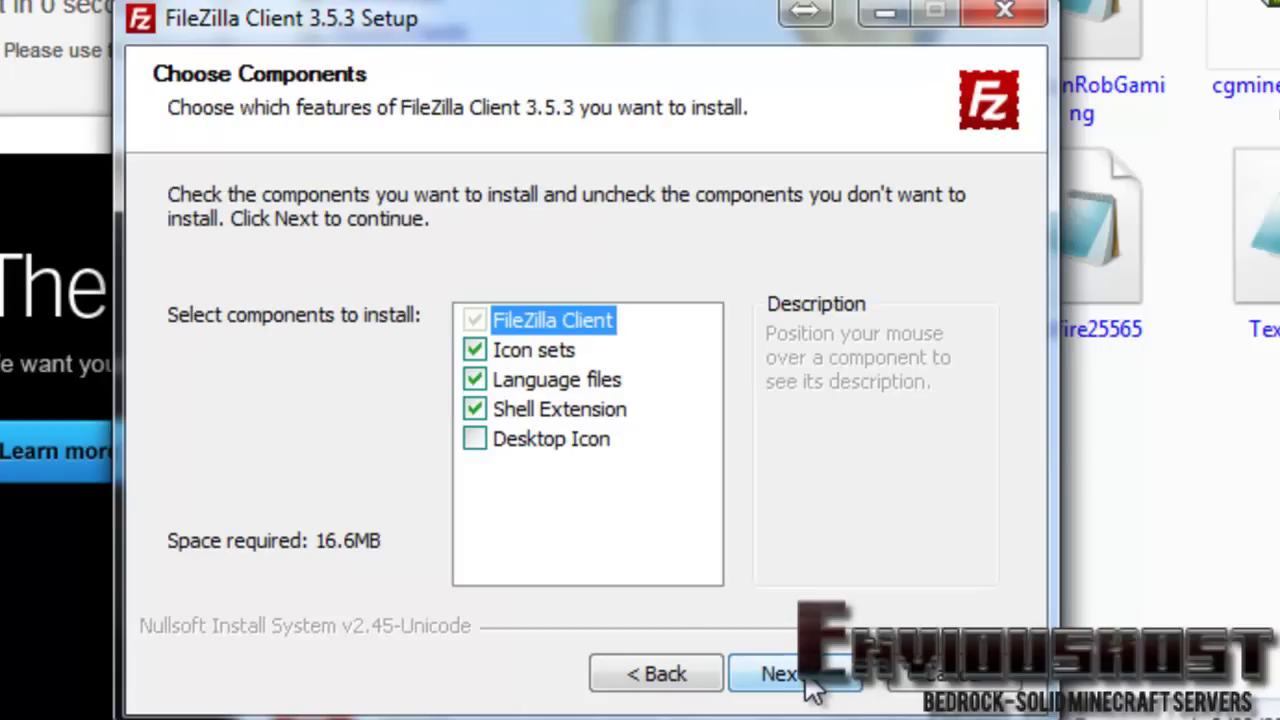
Add the Desktop Icon component, complete the installation with the default folders, and close the Downloads folder window.
left_click(553, 442)
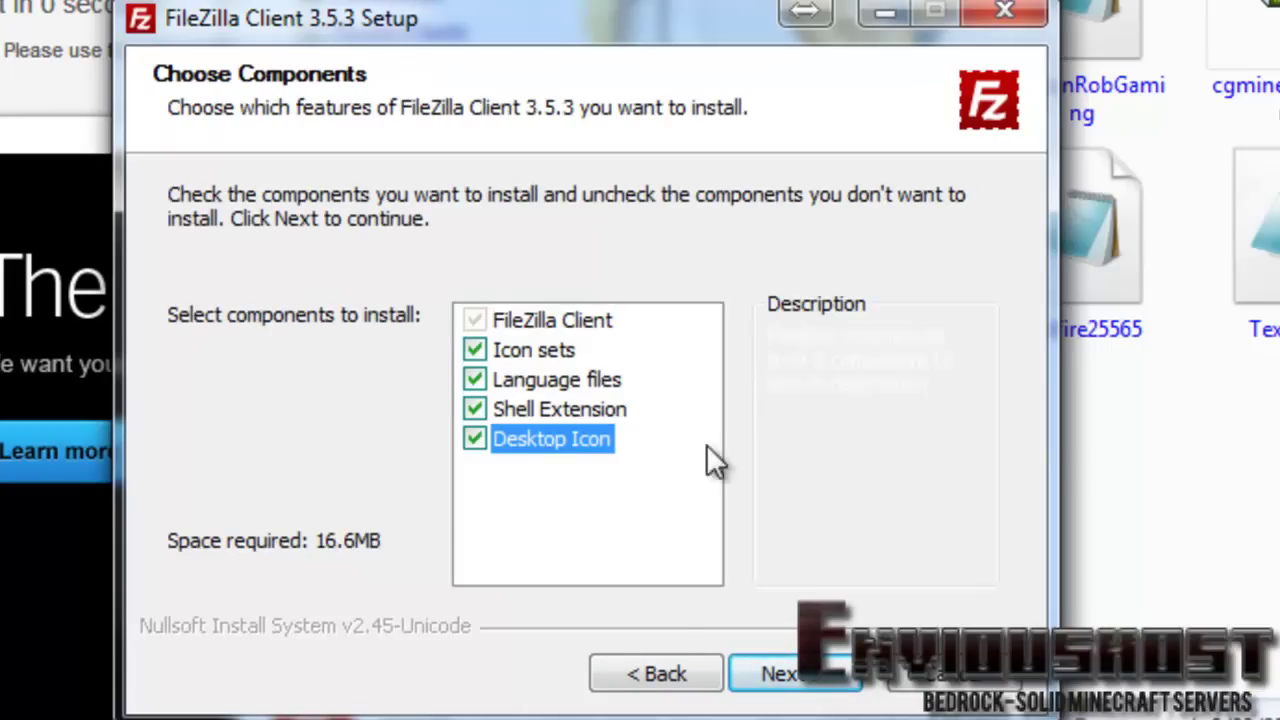
left_click(814, 680)
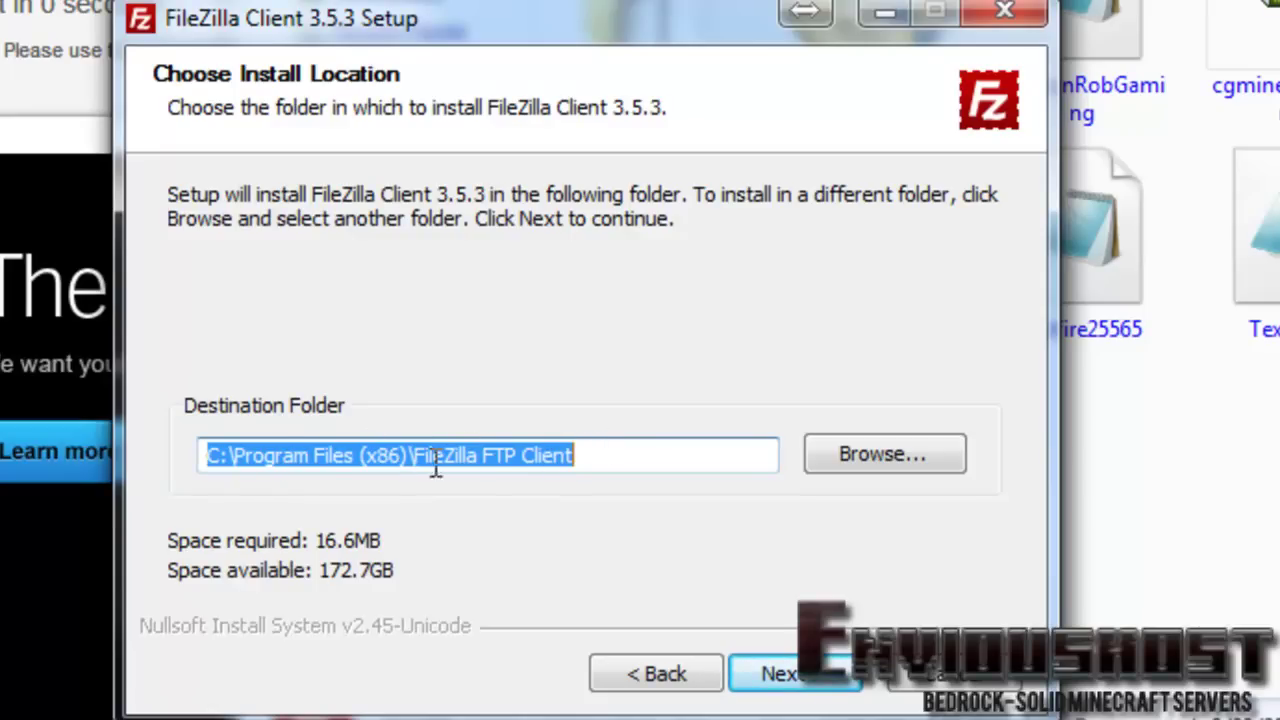
left_click(803, 685)
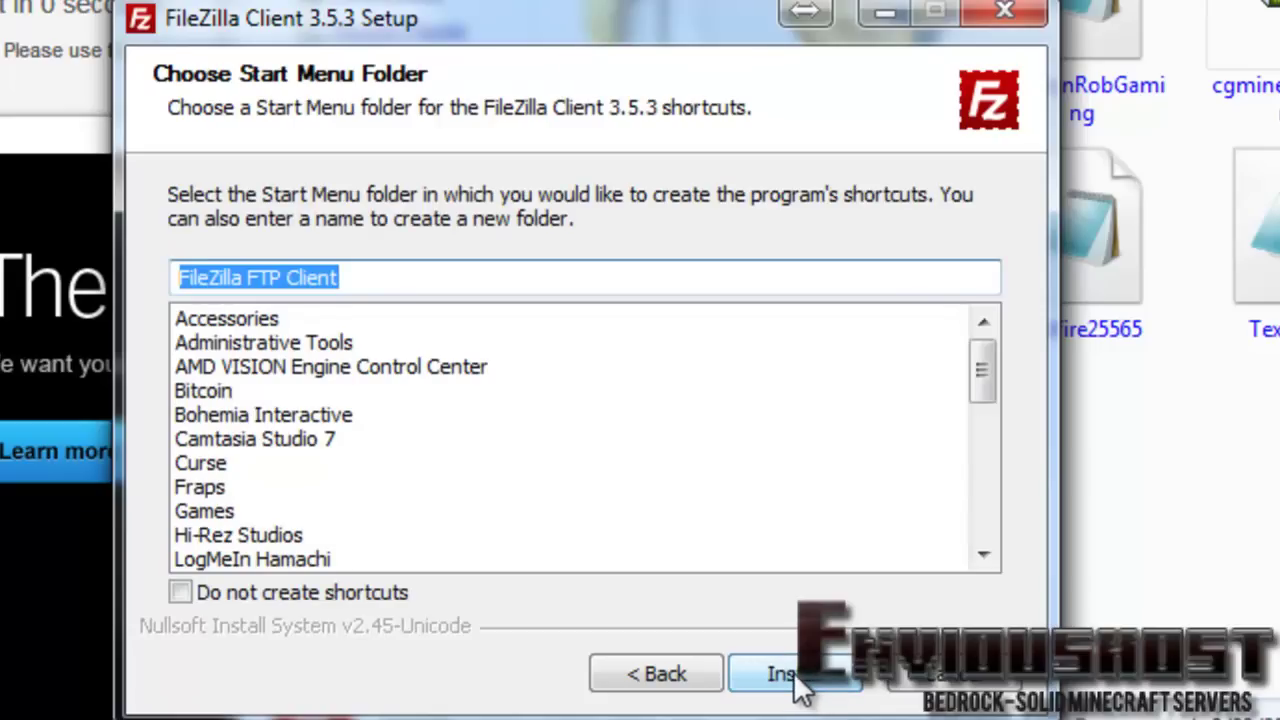
left_click(800, 680)
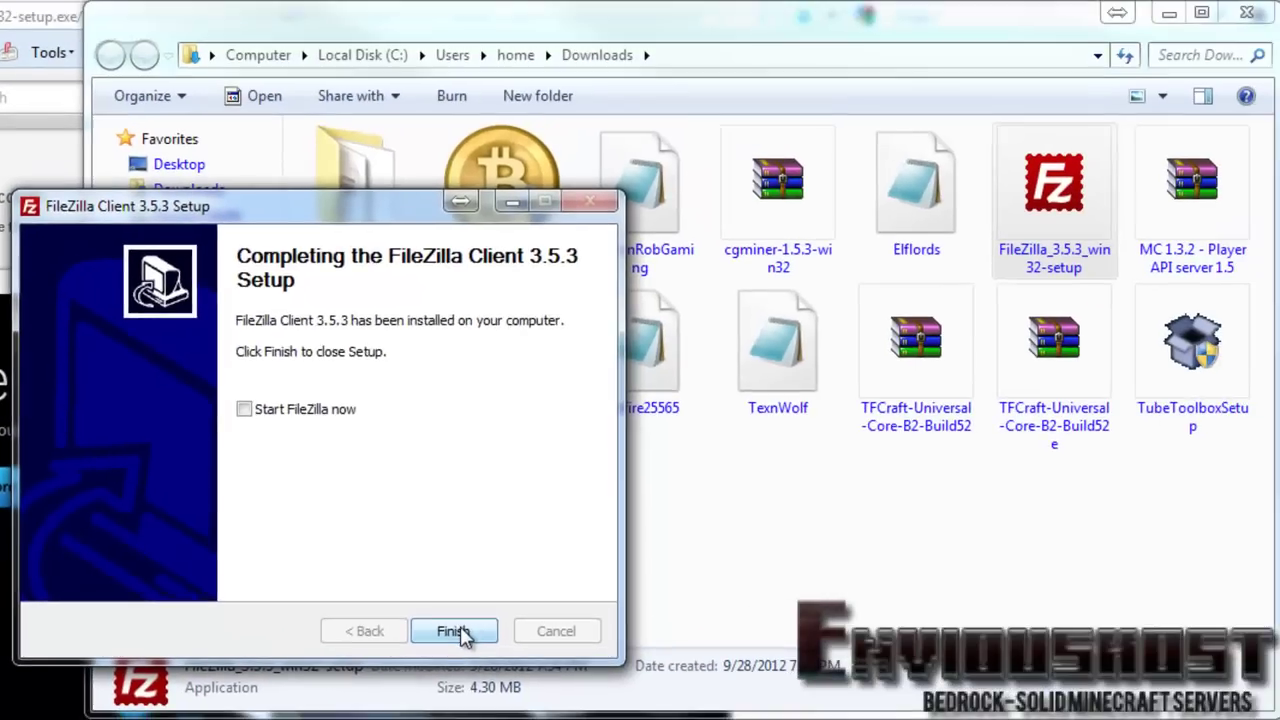
left_click(795, 673)
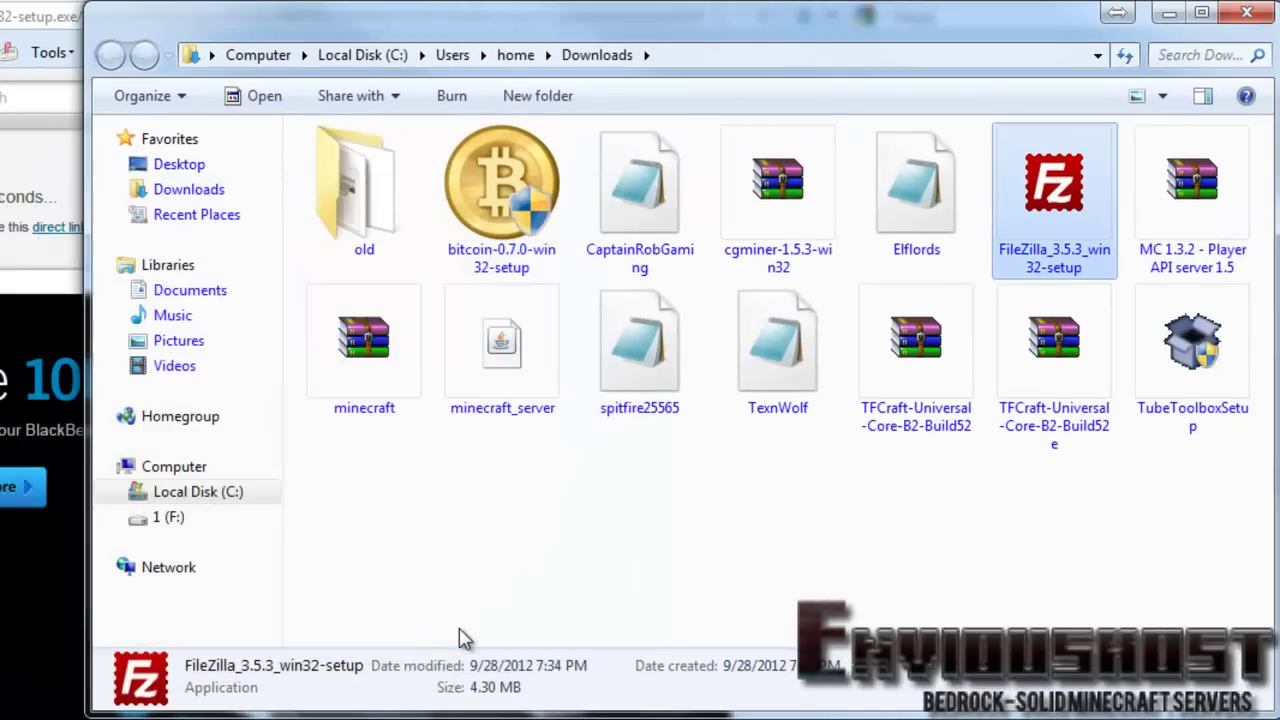
left_click(1246, 13)
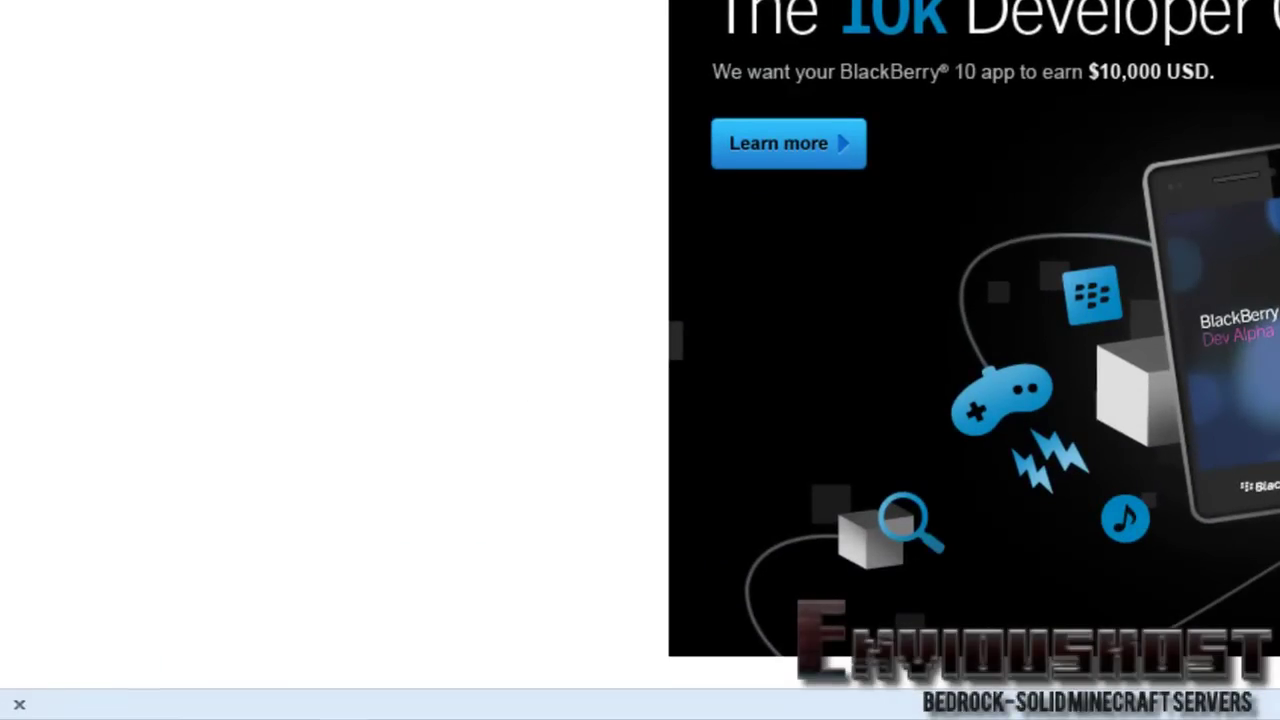
left_click(40, 700)
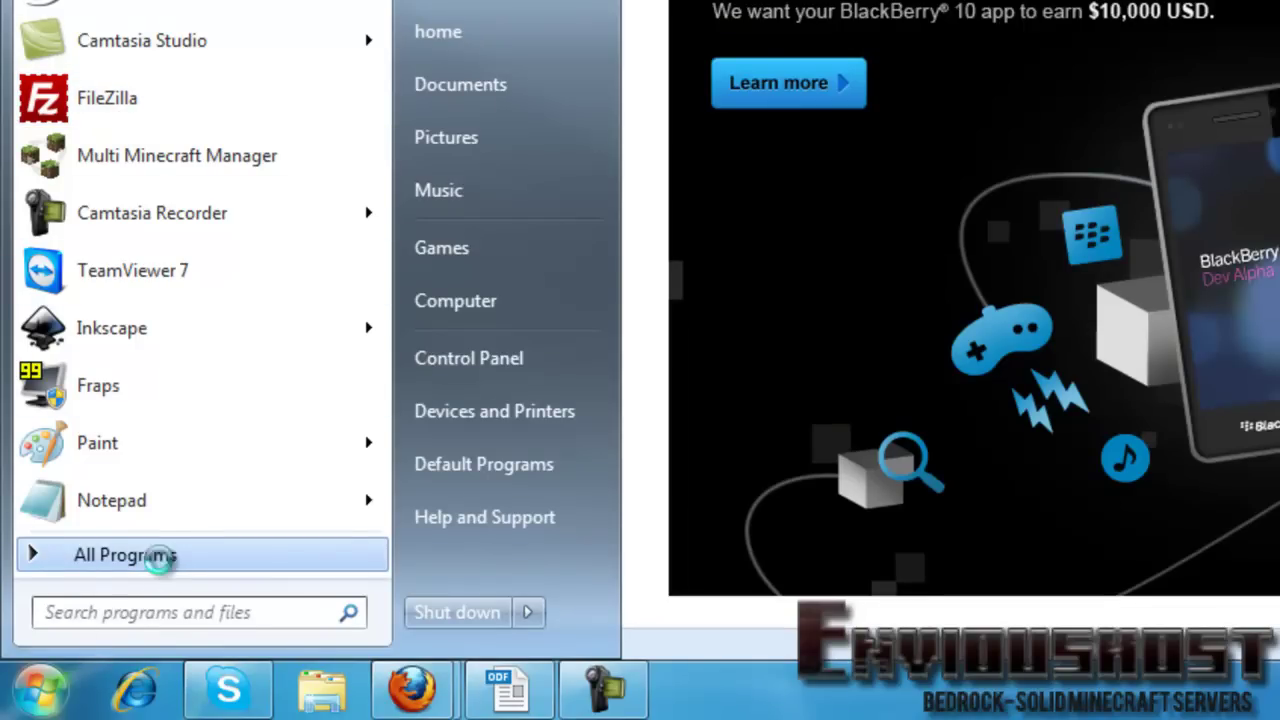
left_click(163, 564)
scroll(163, 488, "down", 1)
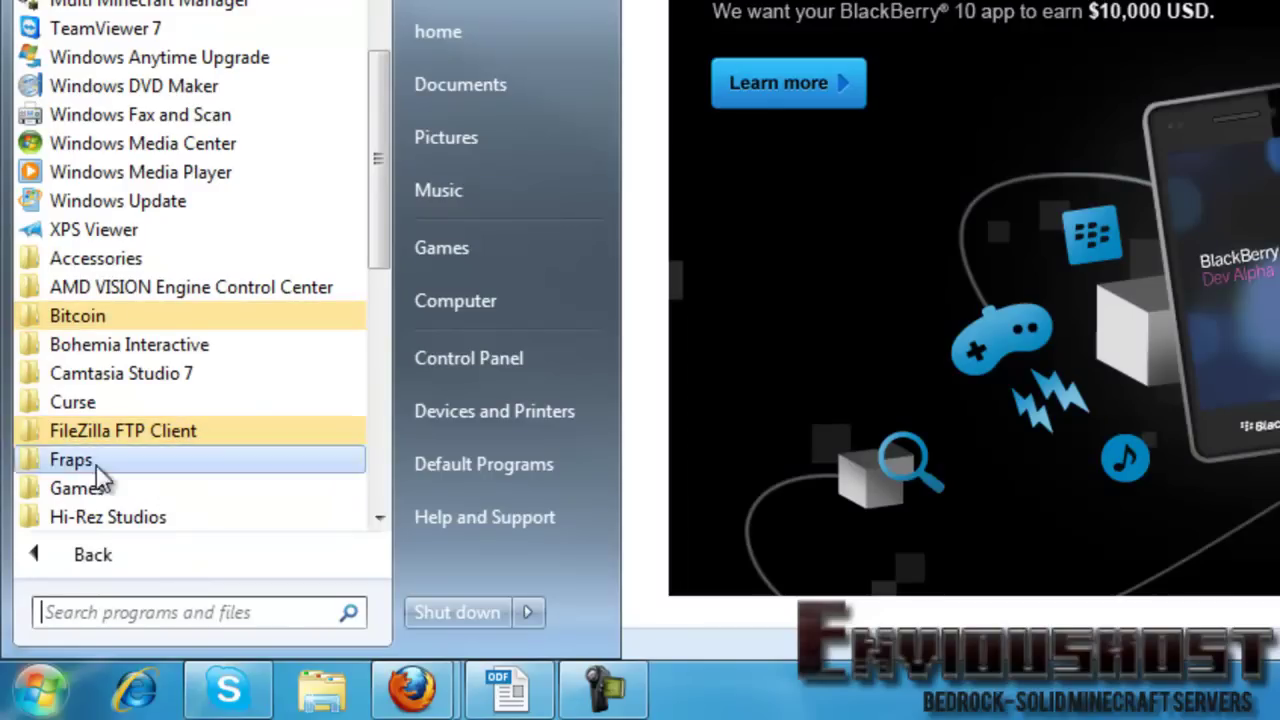
left_click(183, 432)
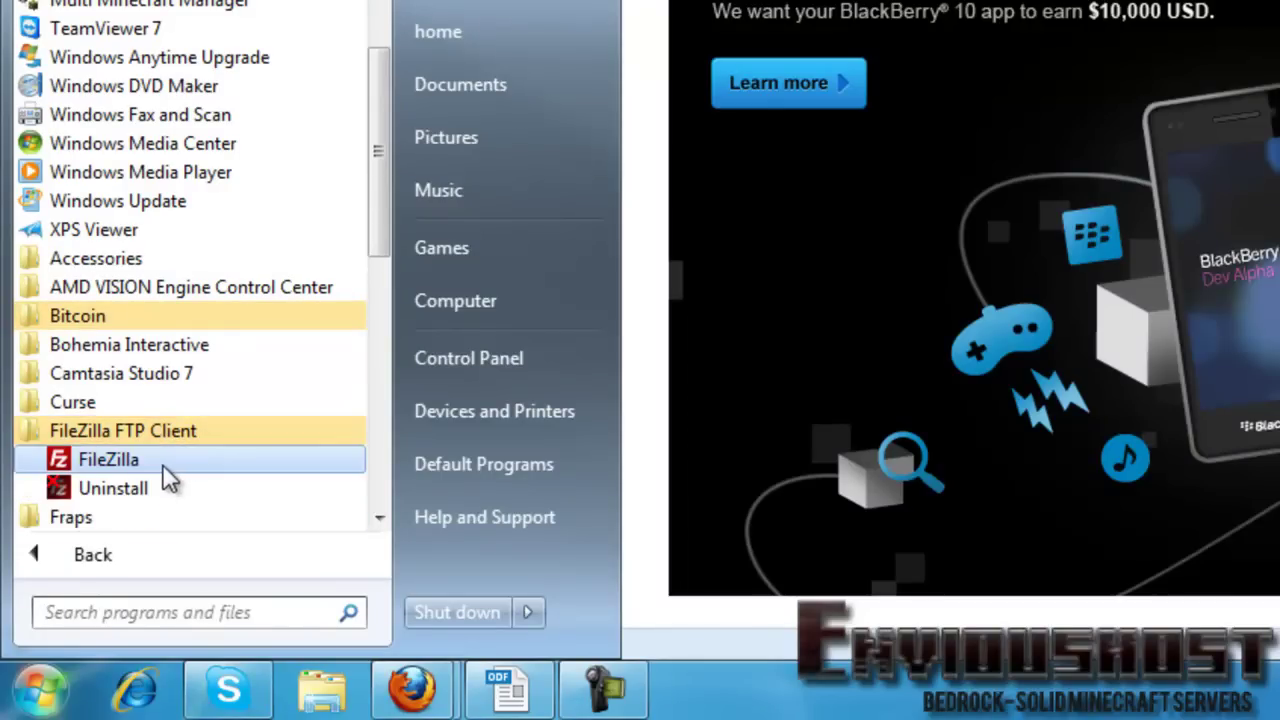
left_click(760, 688)
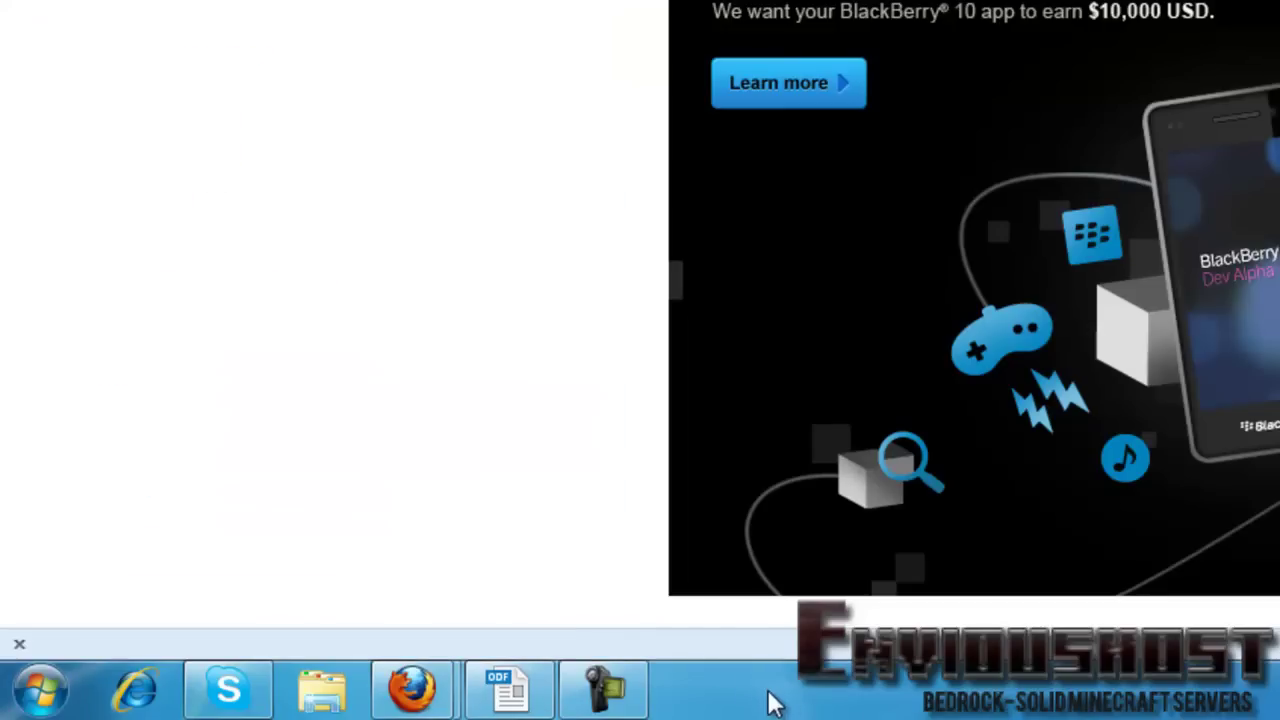
Find FileZilla by searching the installed programs for "file" and launch it.
left_click(38, 690)
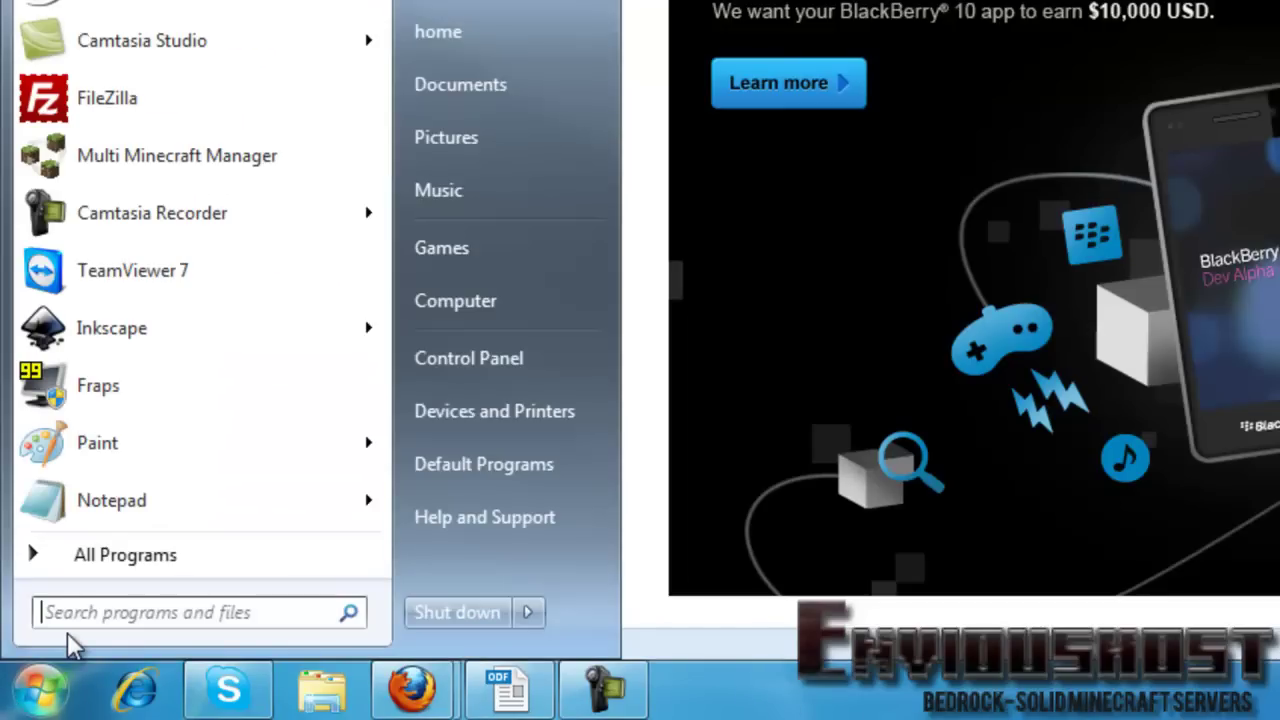
type("file")
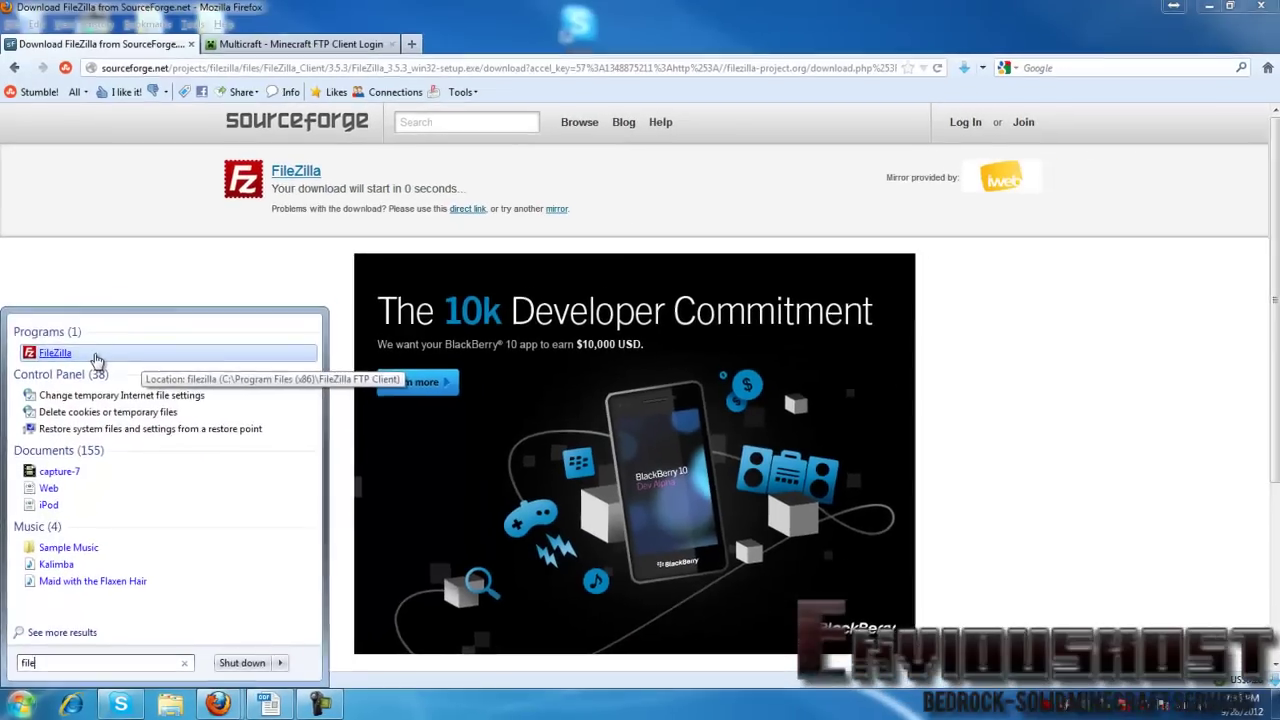
left_click(152, 158)
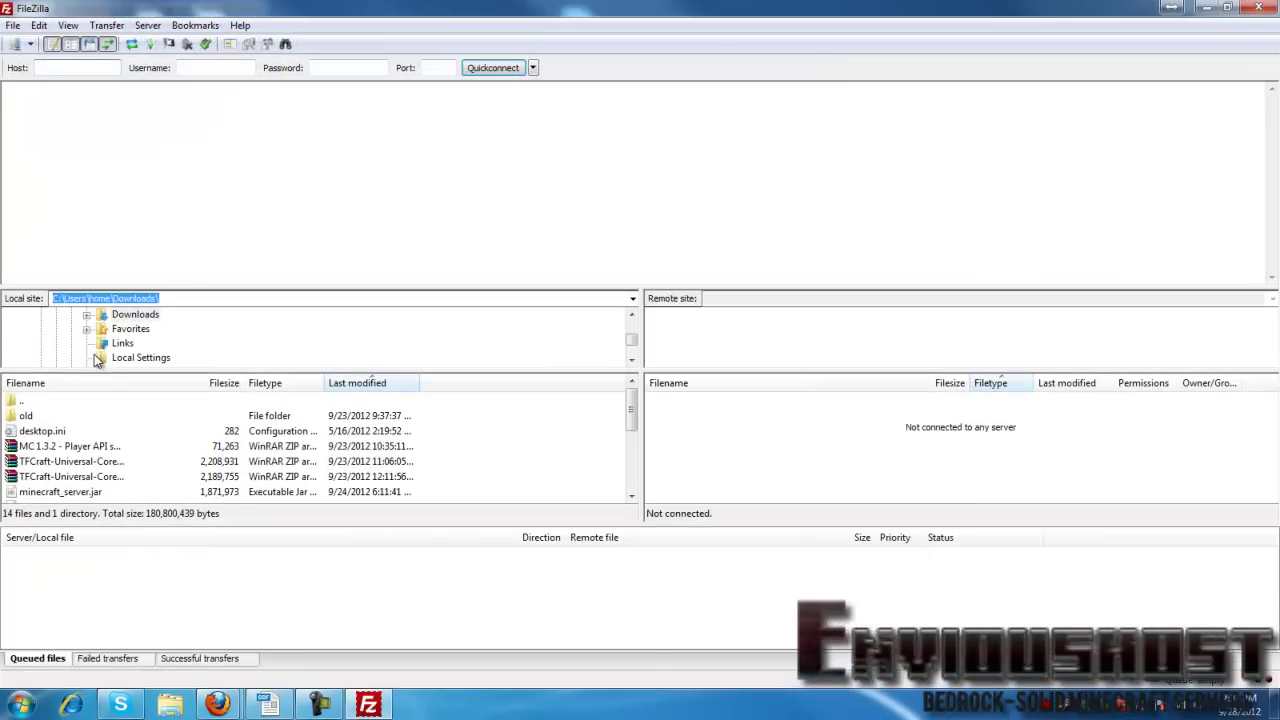
left_click(52, 71)
Switch to Firefox and open the Minecraft server's FTP File Access page in Multicraft.
left_click(217, 705)
scroll(665, 520, "down", 3)
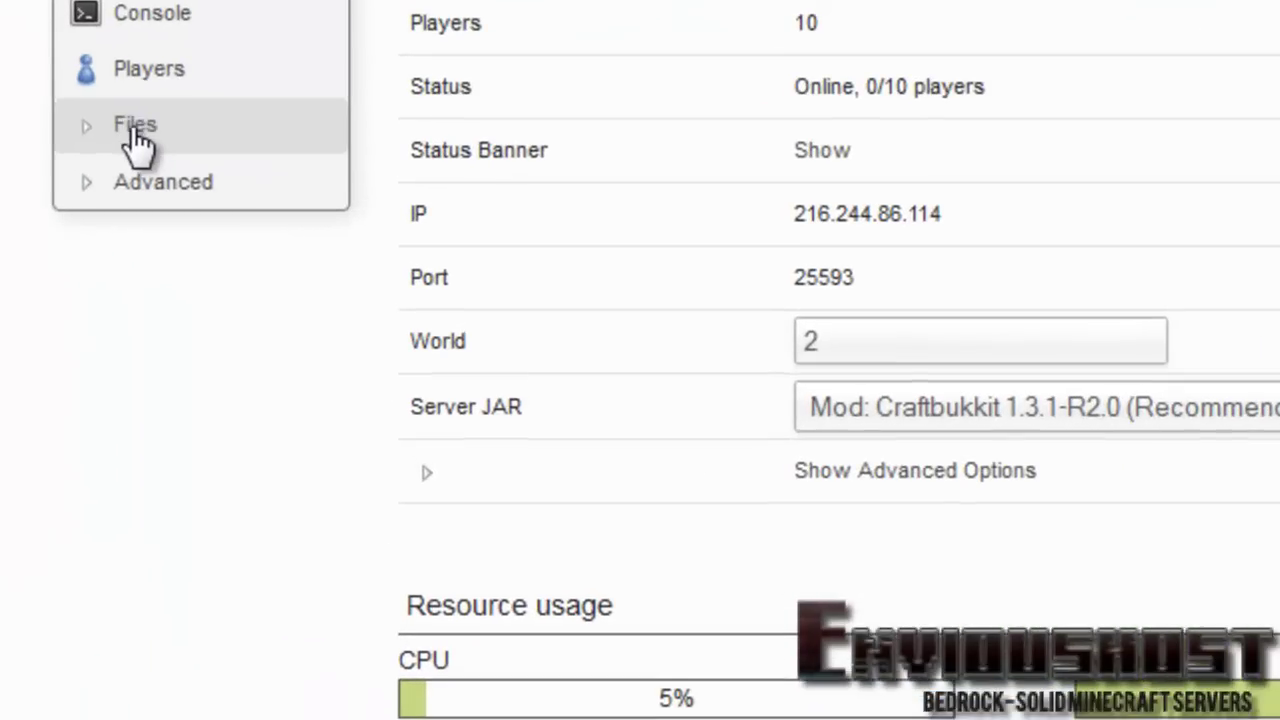
left_click(316, 330)
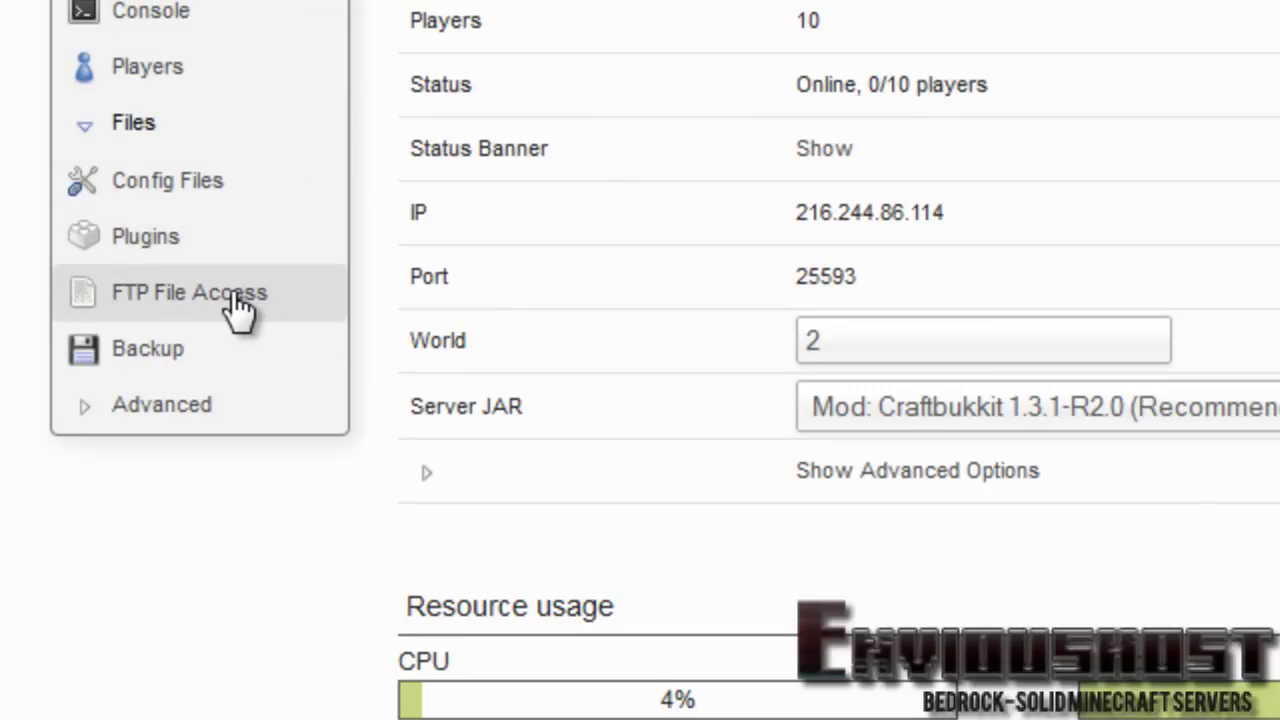
left_click(182, 294)
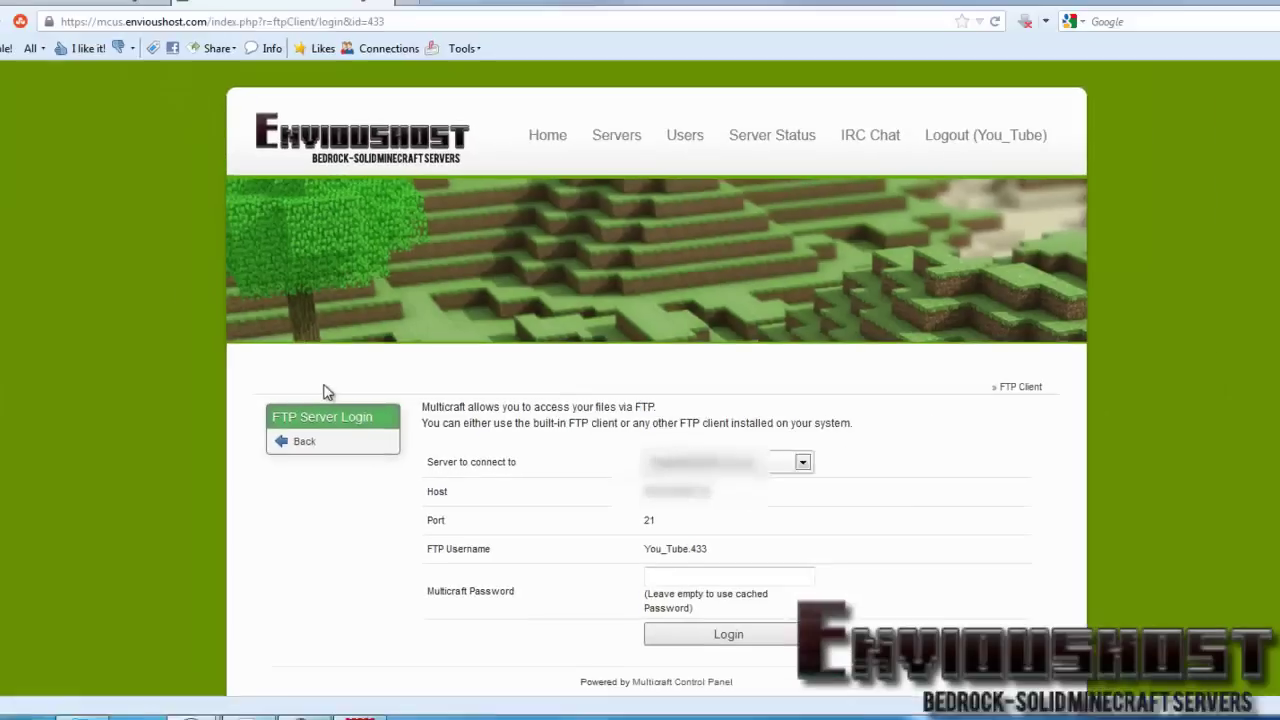
Copy the host address 216.244.86.114 from the FTP server login details.
scroll(497, 464, "down", 2)
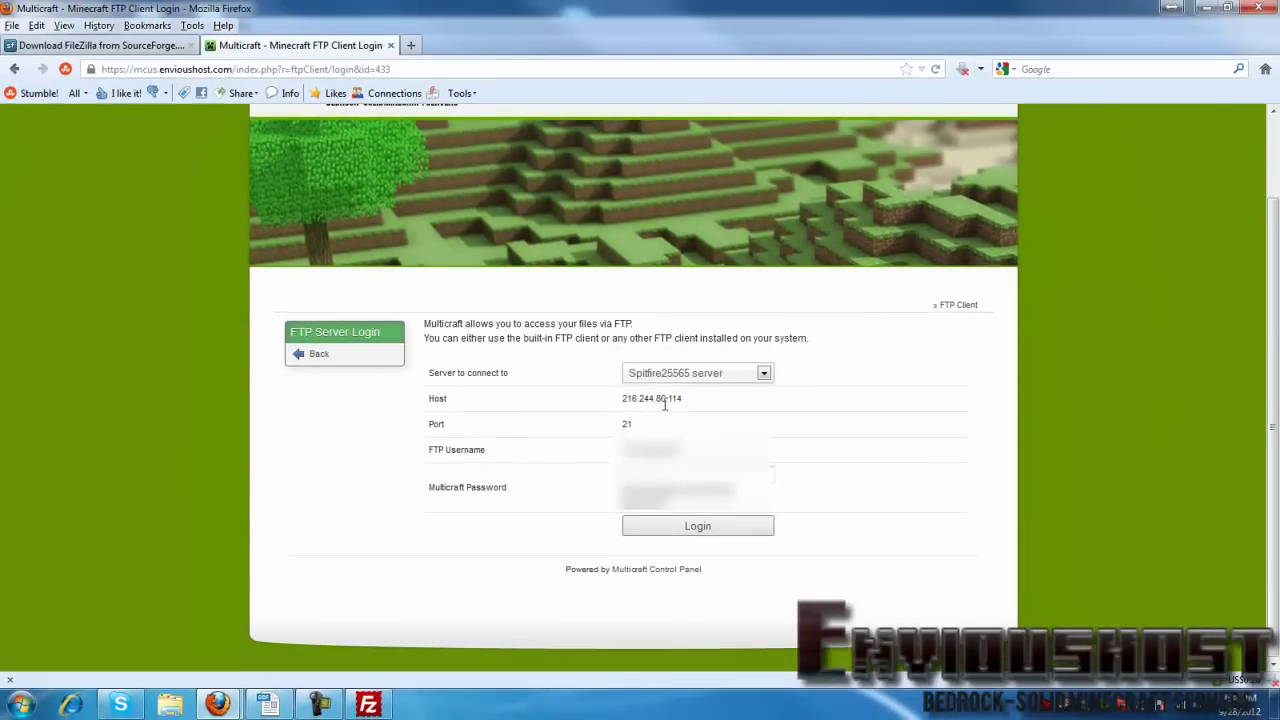
triple_click(617, 400)
right_click(656, 397)
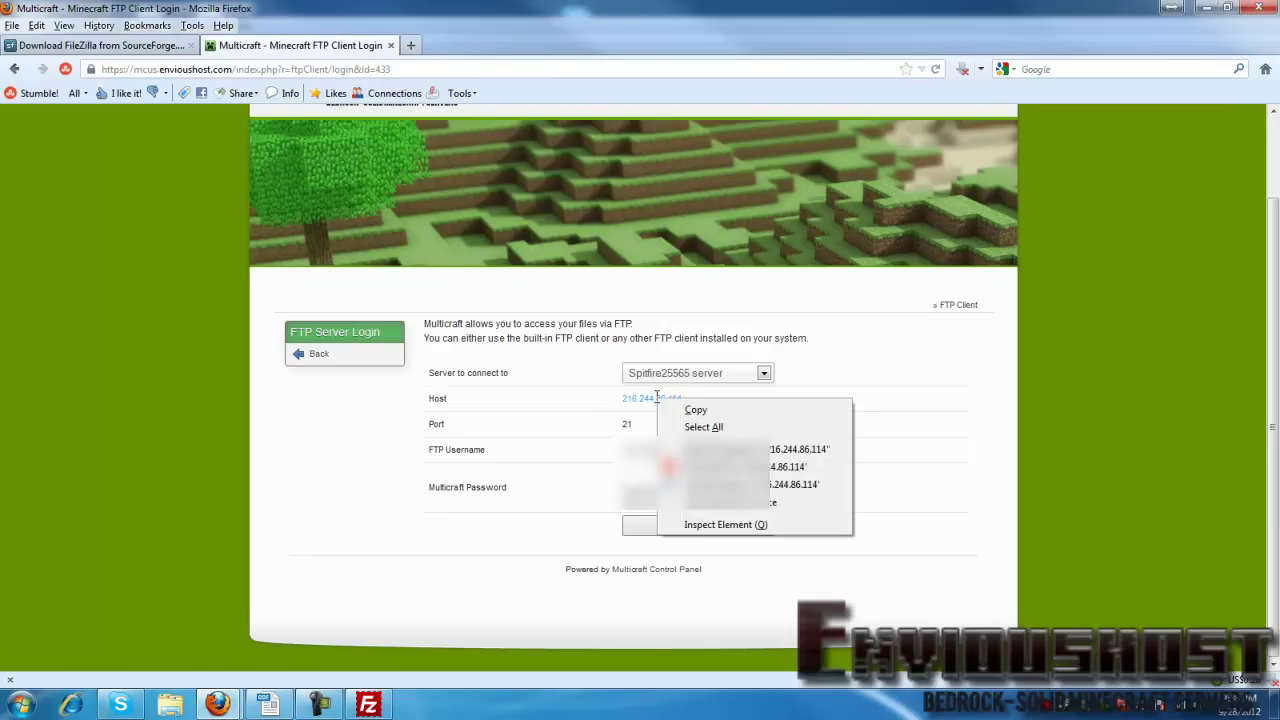
left_click(705, 413)
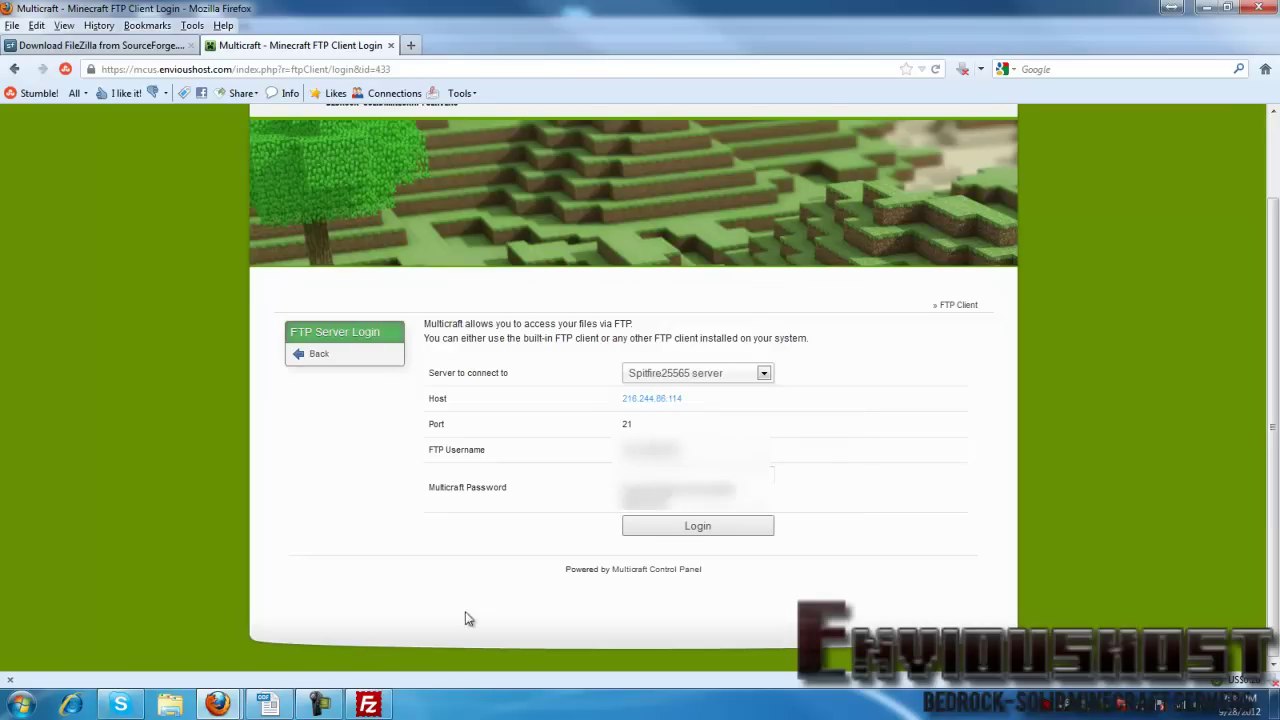
Switch to FileZilla, paste the copied address 216.244.86.114 as the host, and clear that entry again.
left_click(388, 706)
left_click(48, 67)
key("ctrl+v")
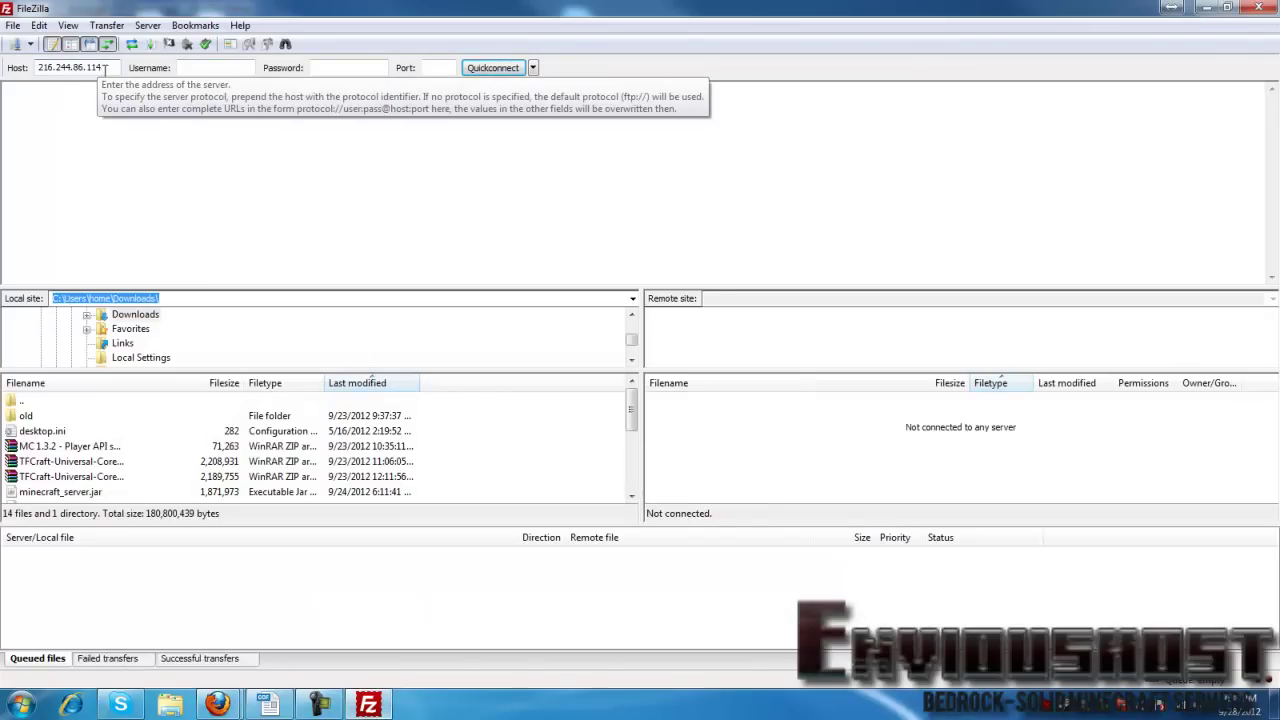
double_click(104, 68)
key("BackSpace")
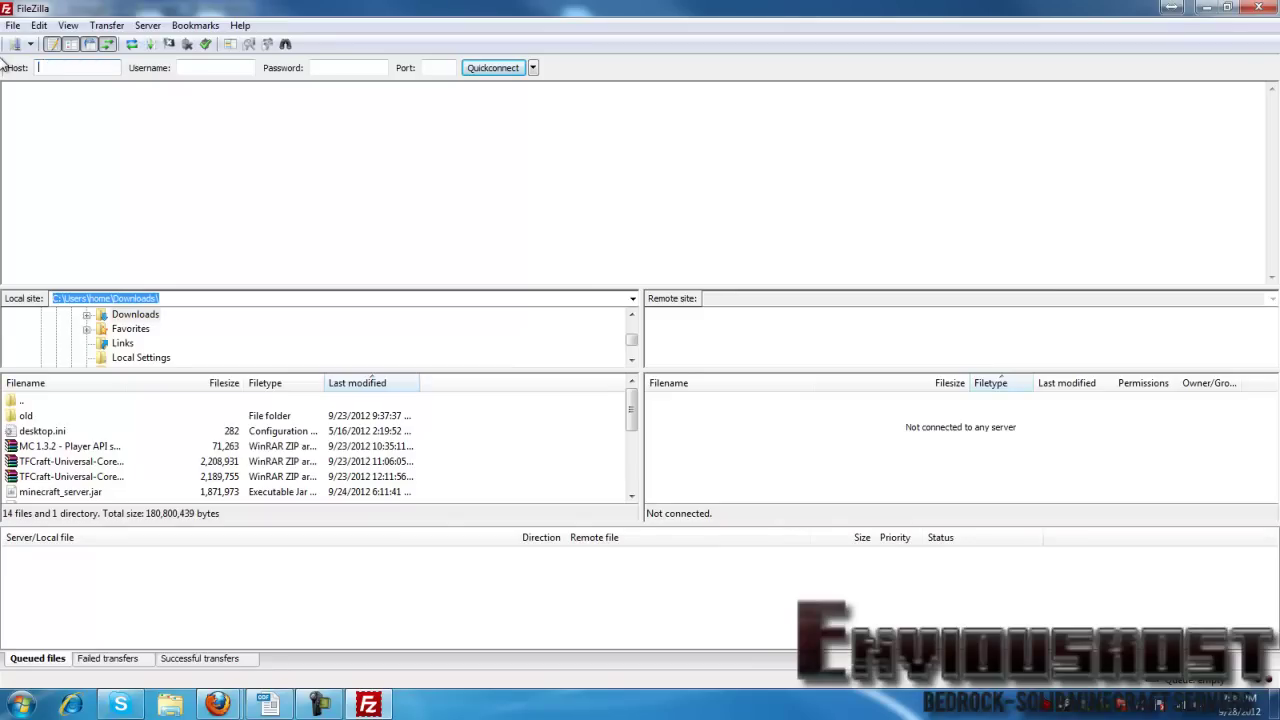
Paste the copied address 216.244.86.114 as the host, and check the port in Firefox's Multicraft login details before returning to FileZilla.
right_click(77, 64)
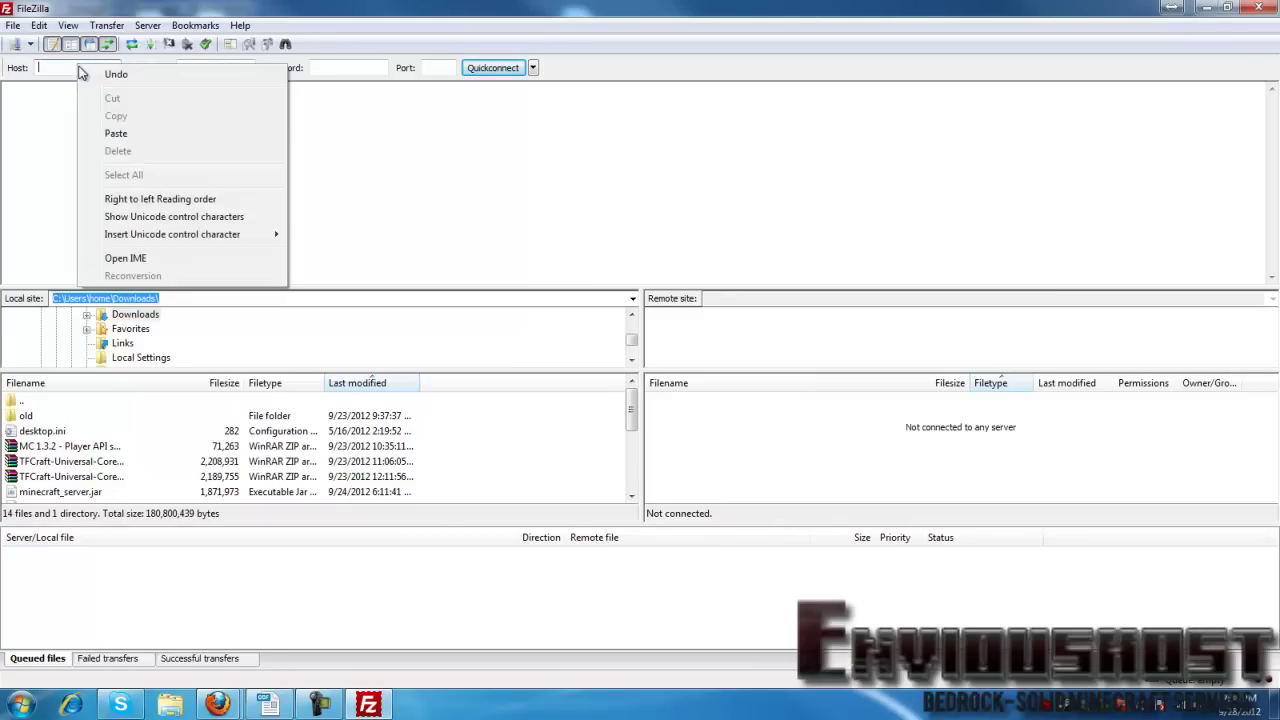
left_click(118, 133)
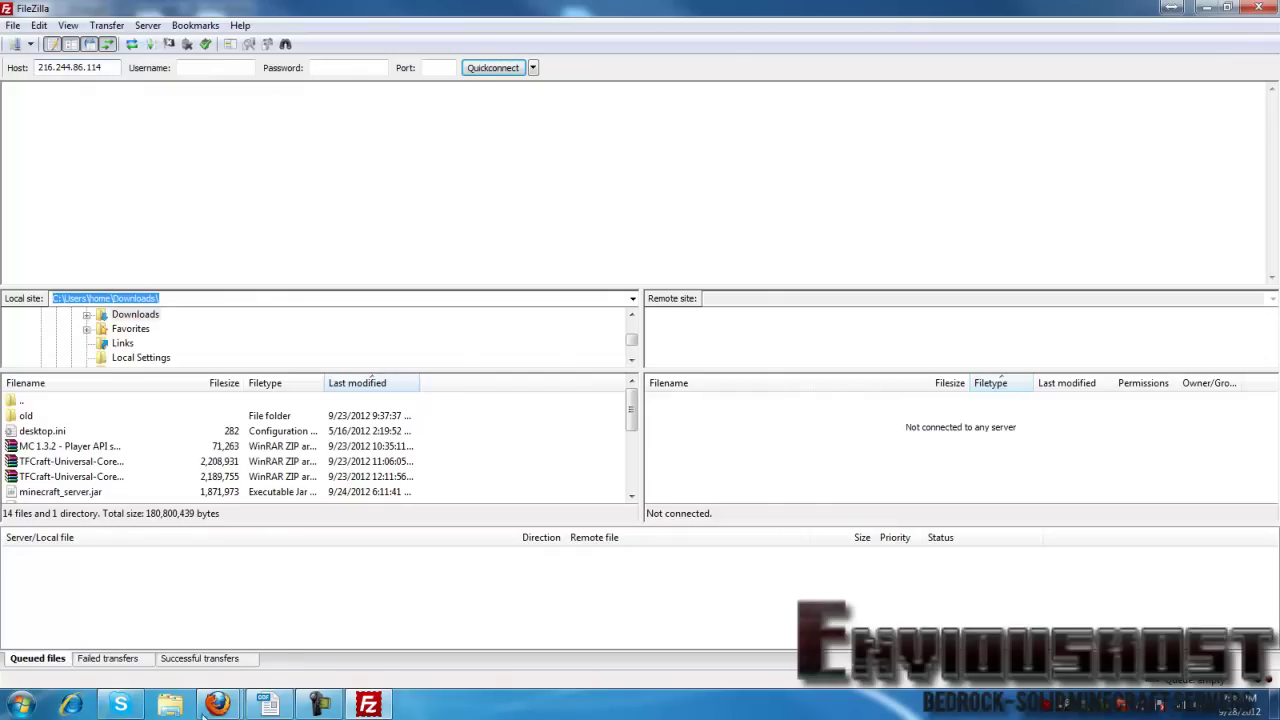
mouse_move(218, 705)
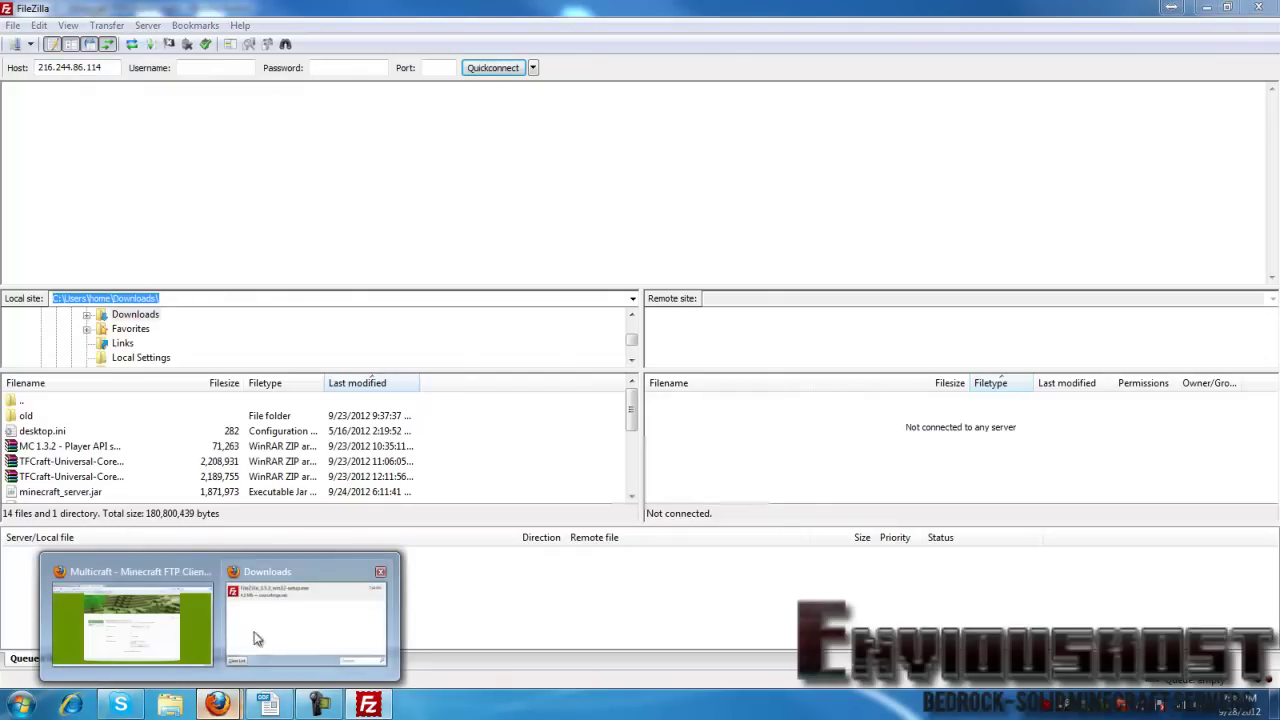
left_click(178, 631)
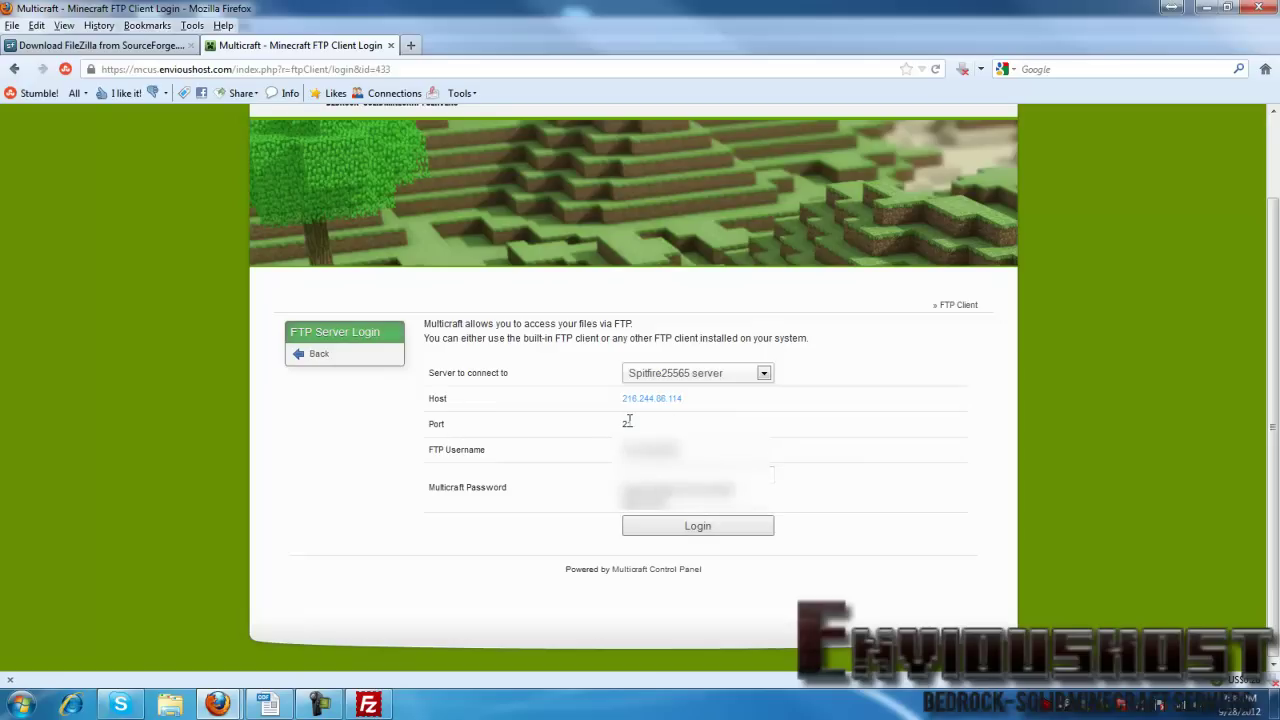
left_click(368, 704)
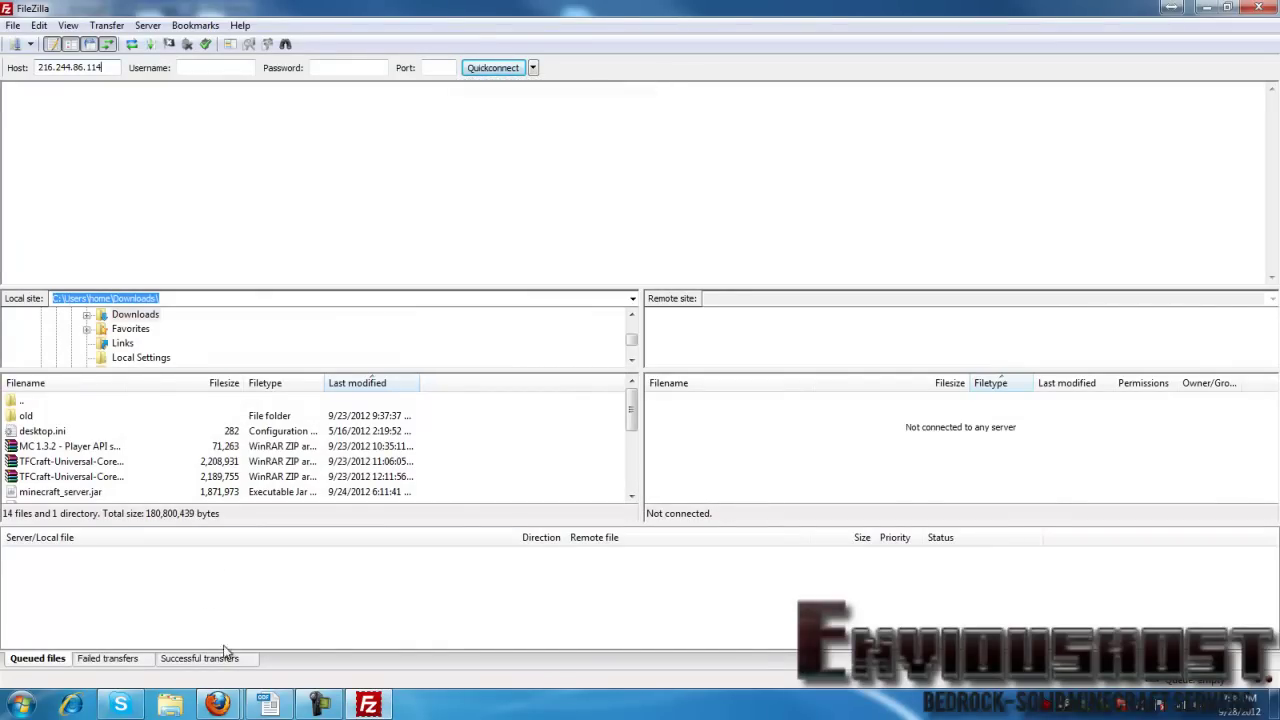
Switch to the Multicraft page in Firefox and copy the FTP username from the server login details.
left_click(218, 704)
left_click(167, 630)
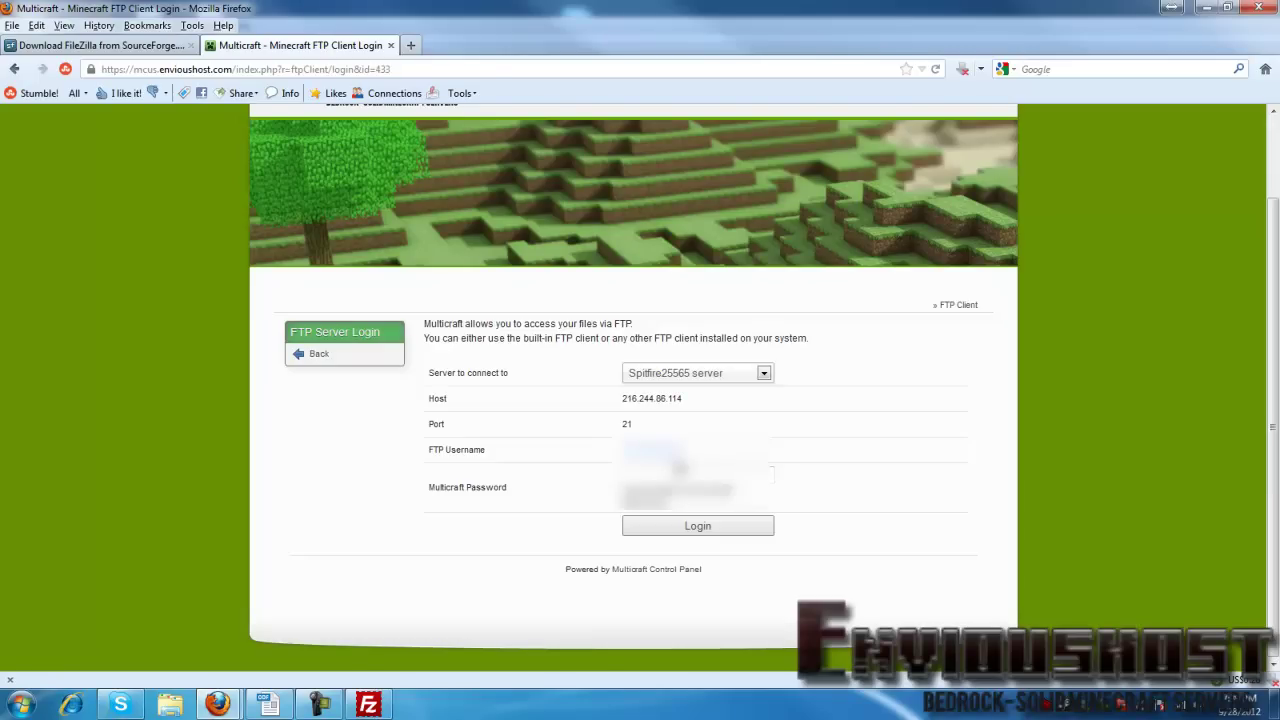
right_click(658, 449)
left_click(692, 464)
Switch to FileZilla and paste the copied FTP username into the connection's username field.
left_click(368, 704)
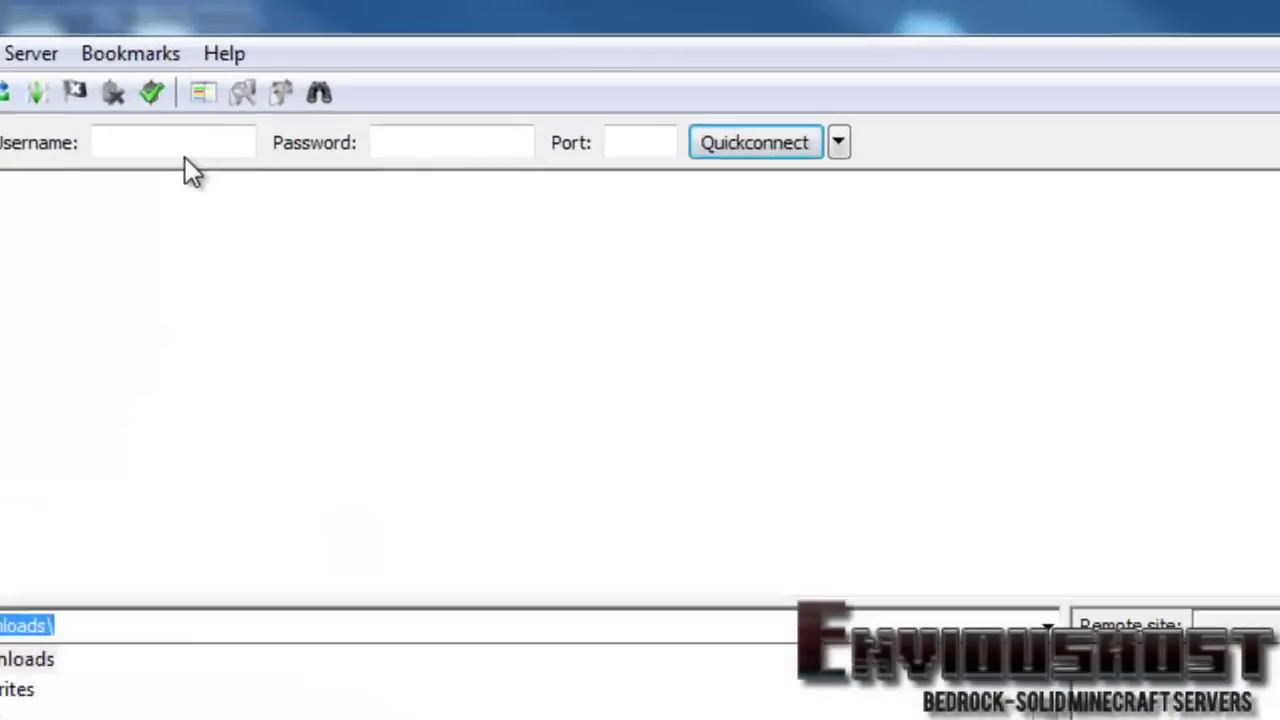
left_click(220, 64)
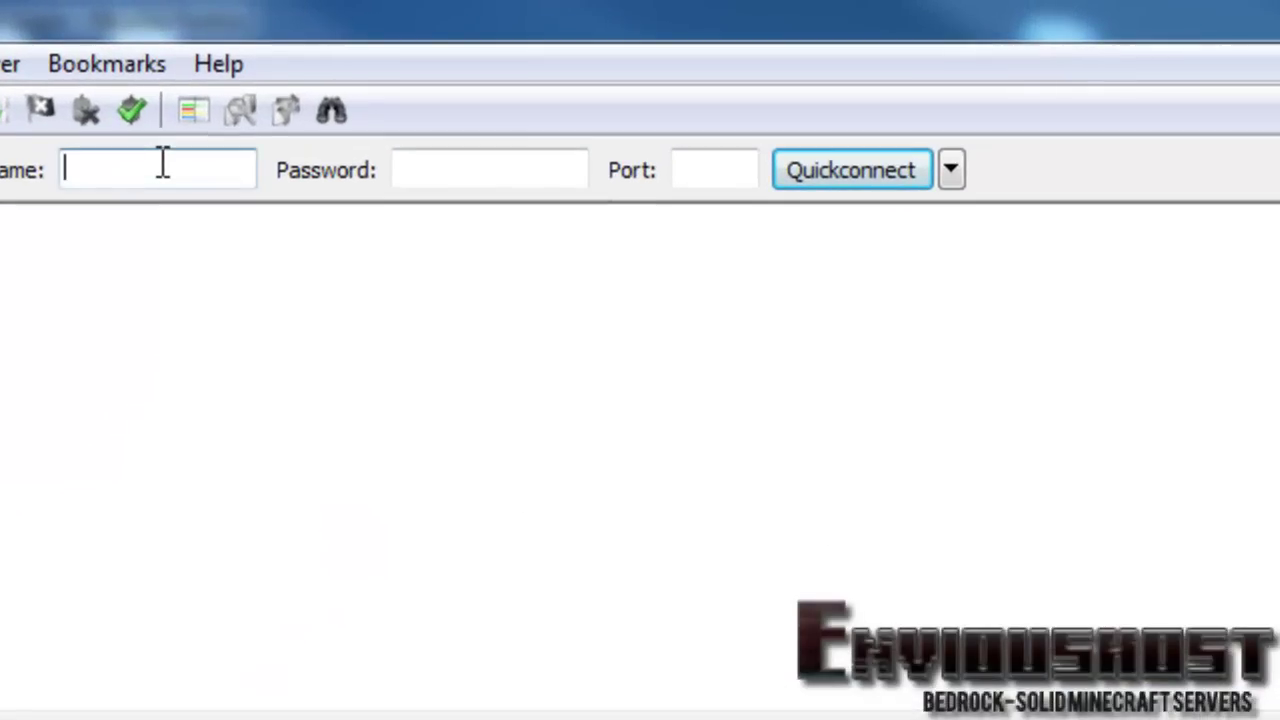
key("ctrl+v")
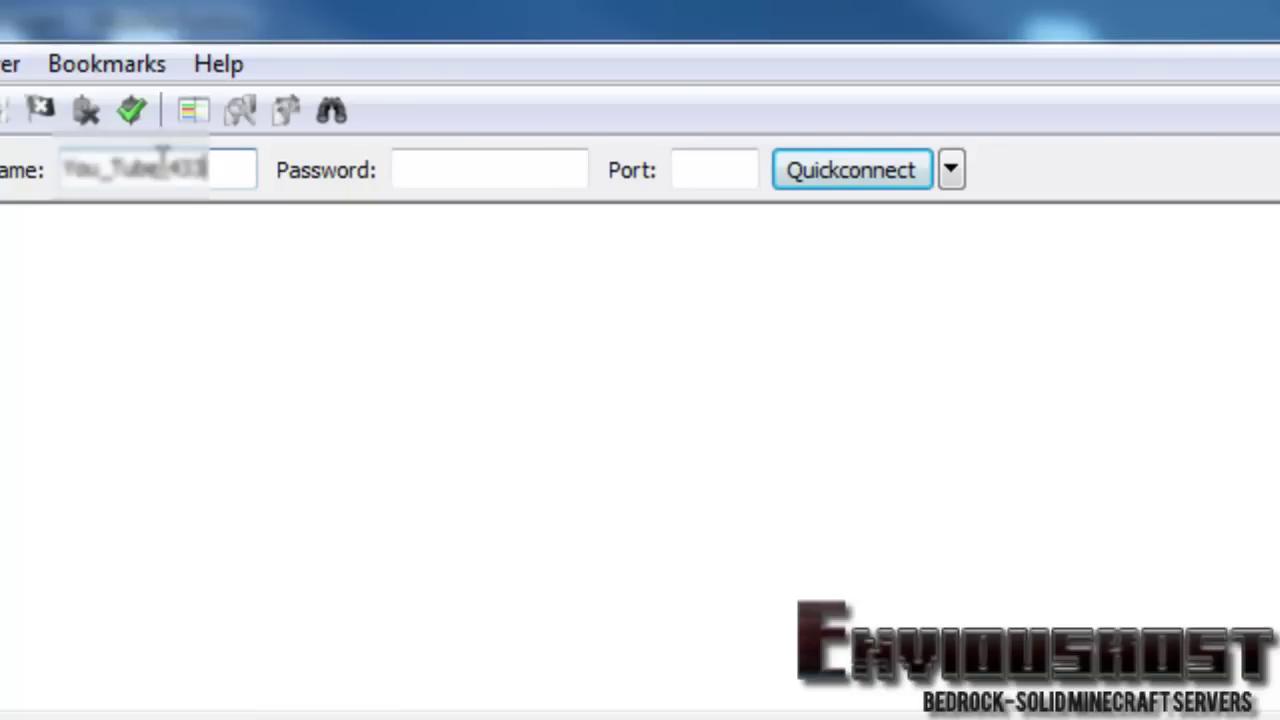
Enter the Multicraft account password, leave the port empty, and connect to the FTP server.
left_click(491, 162)
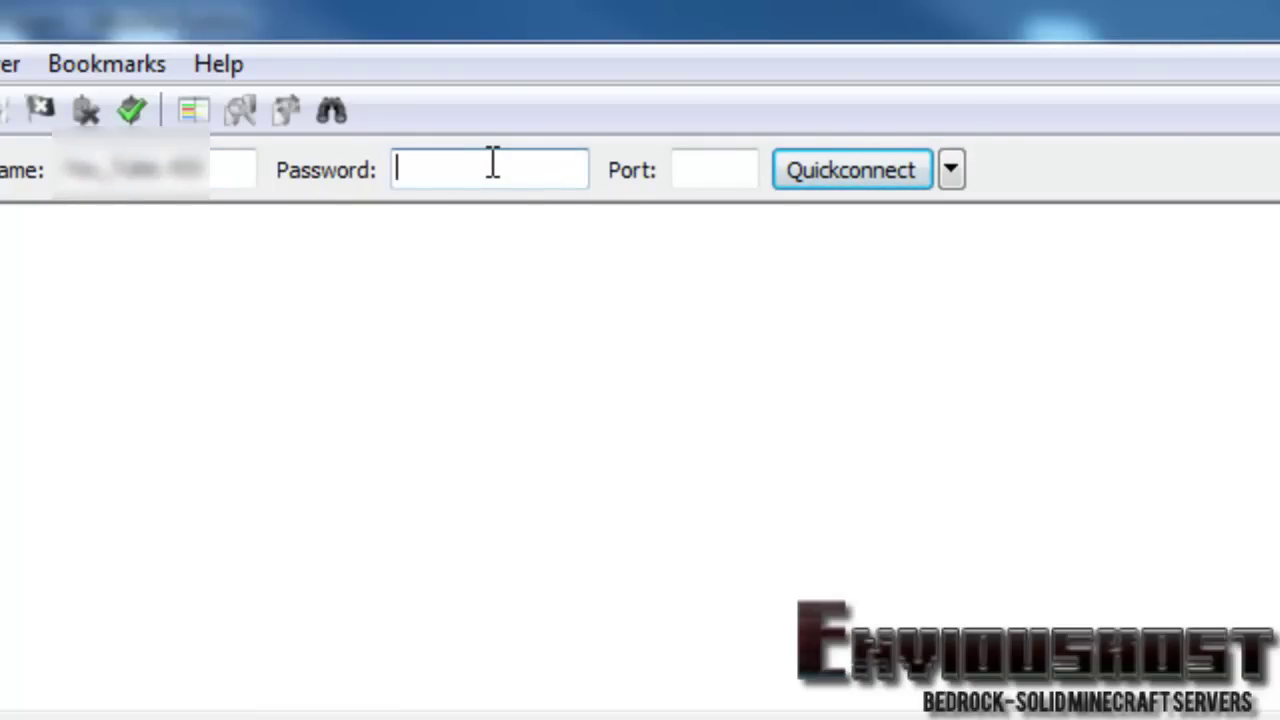
type("*********")
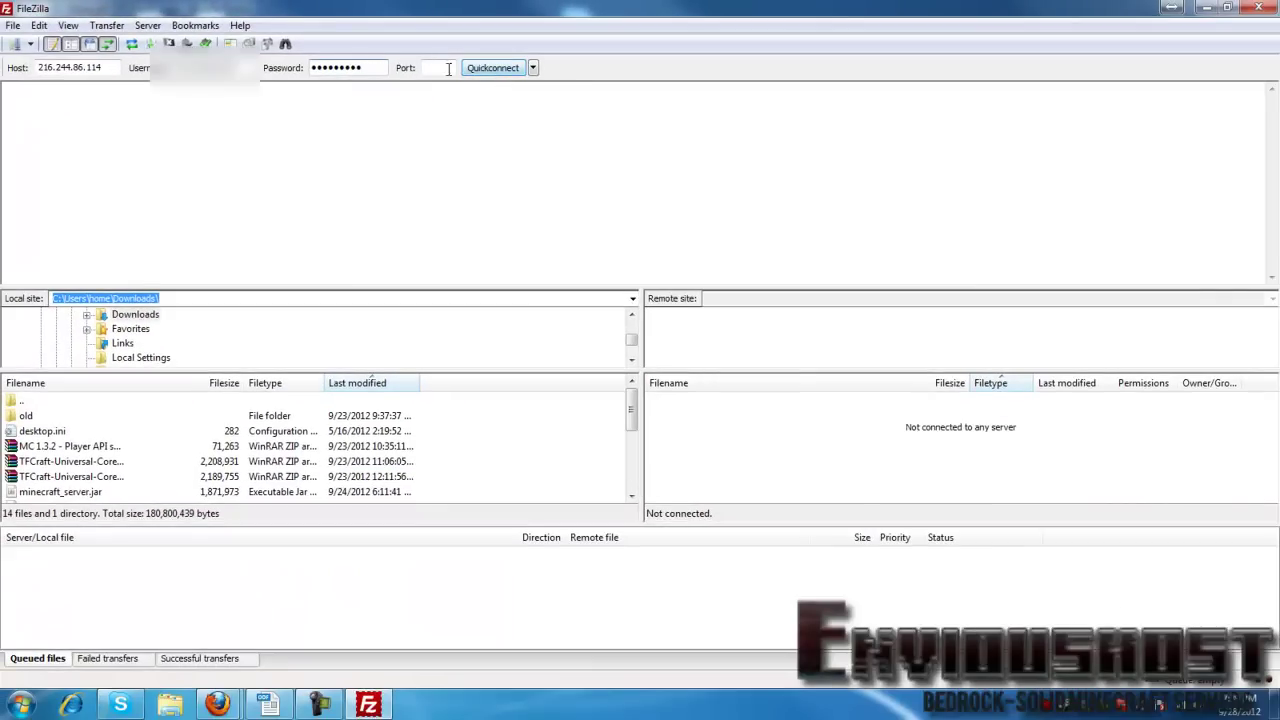
left_click(427, 67)
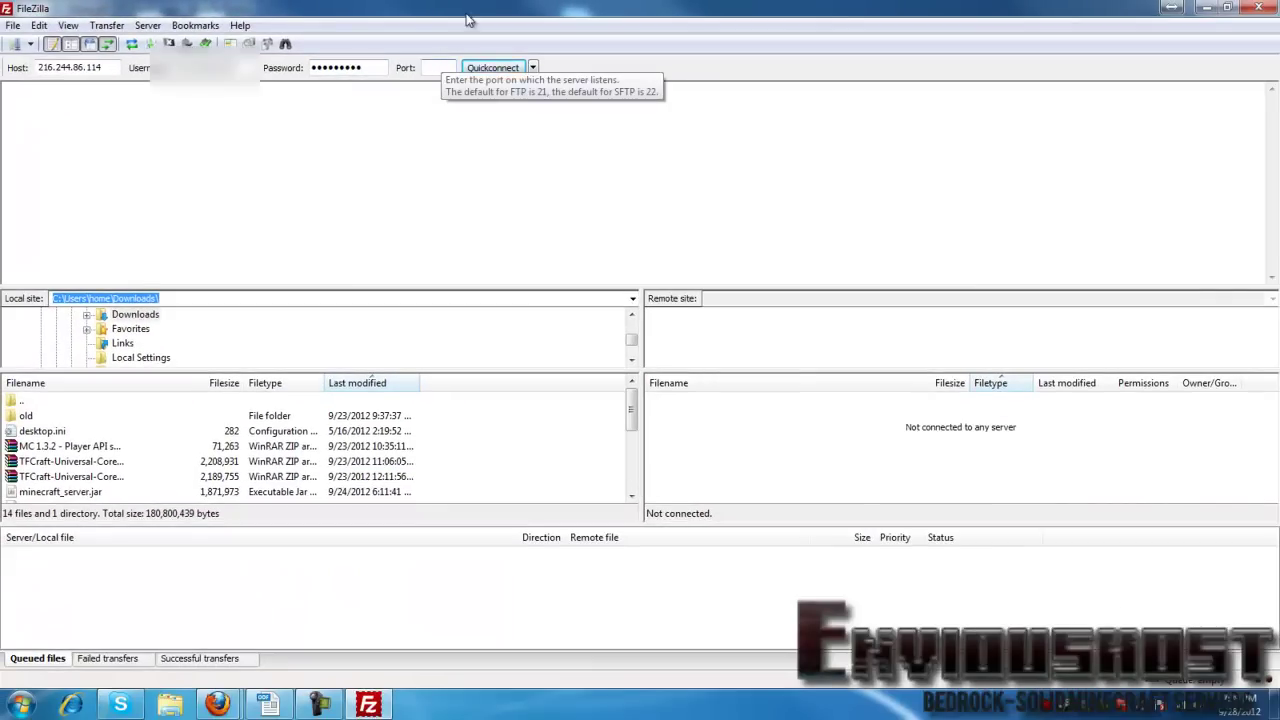
left_click(505, 68)
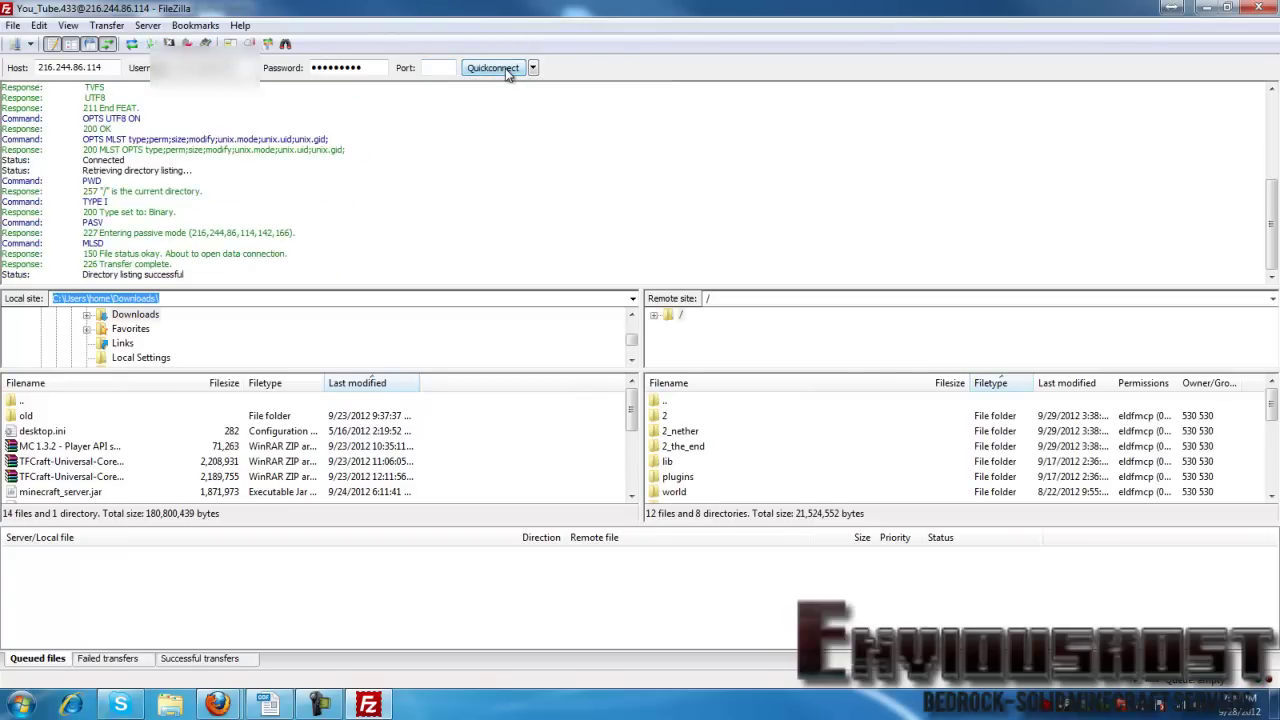
Look through the server's root folder on the remote side, including the plugins folder, the configuration files and 2.zip.
left_click(709, 480)
scroll(733, 477, "down", 4)
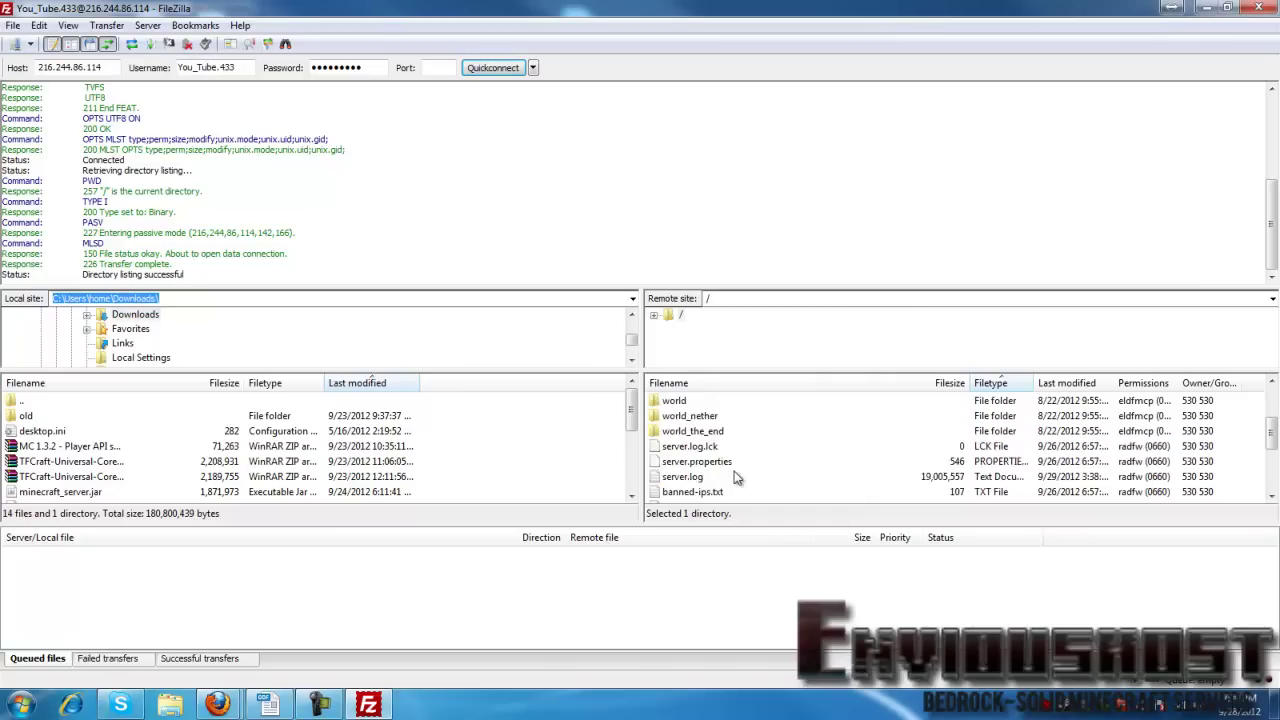
scroll(733, 477, "down", 1)
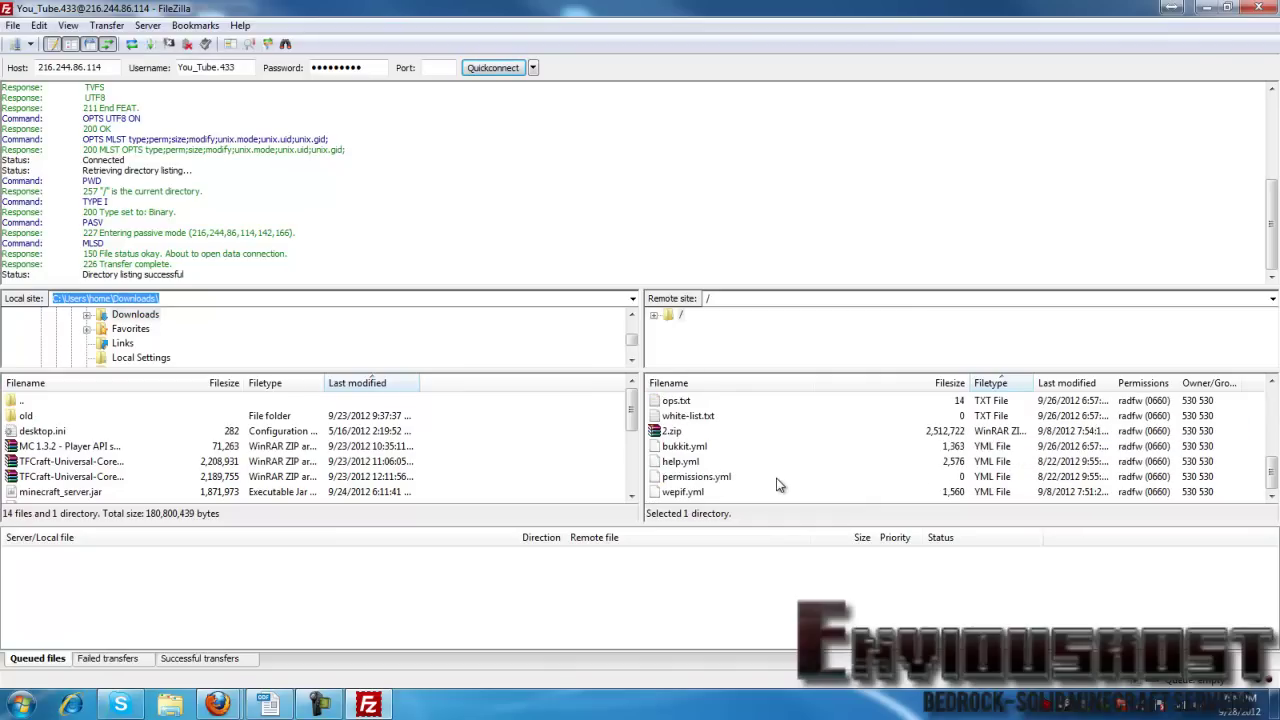
scroll(733, 477, "up", 1)
left_click(707, 481)
left_click_drag(709, 488, 1080, 482)
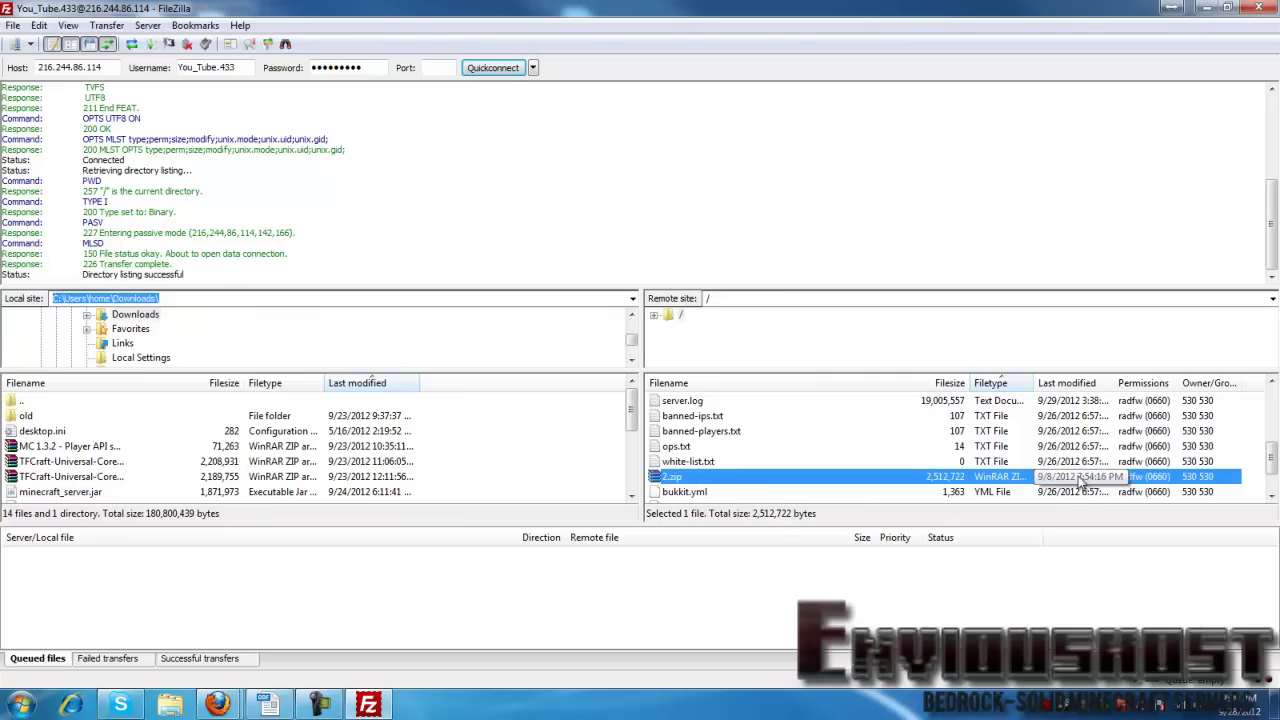
scroll(750, 447, "up", 3)
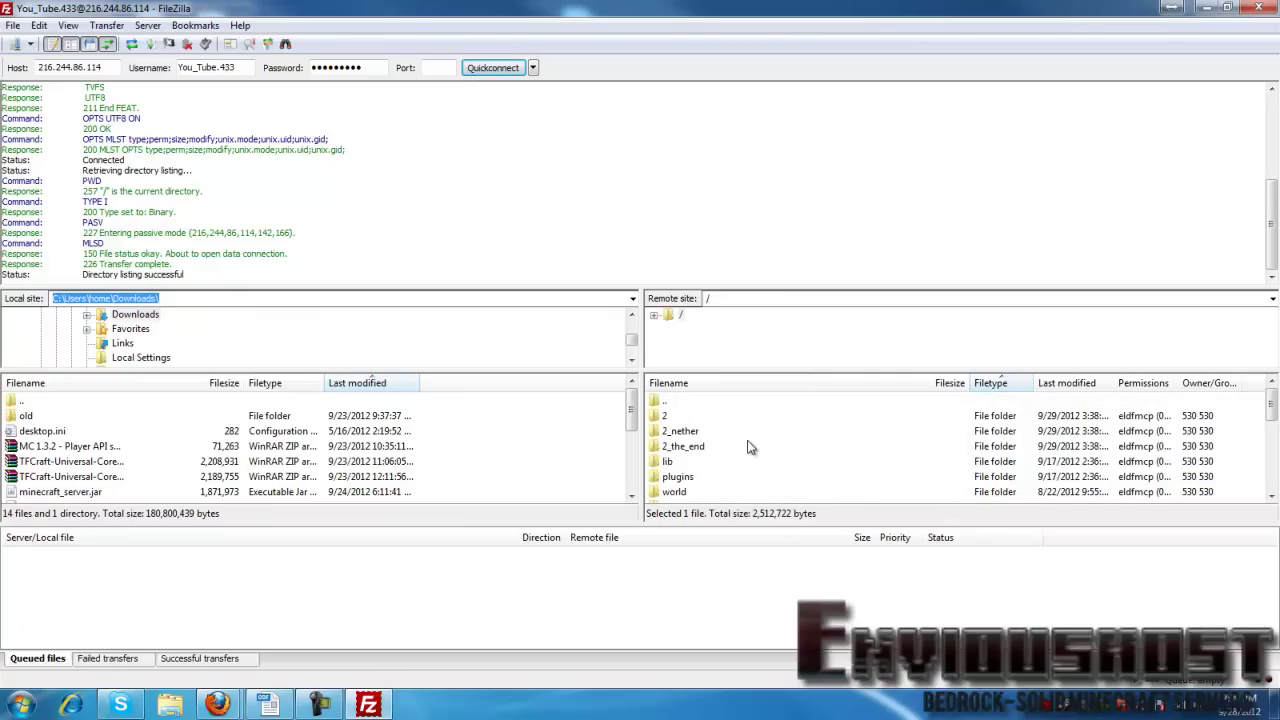